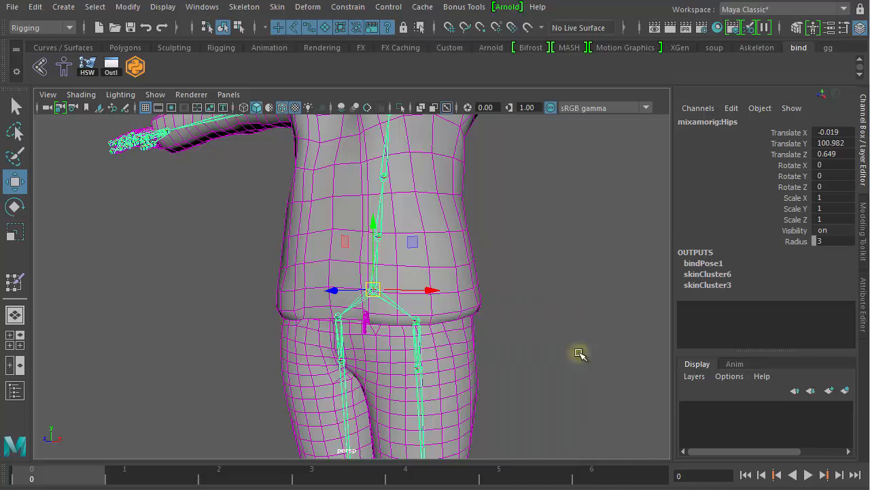
- Set twist01_RightUpLeg's Rotate X, Y and Z to 0, then frame the legs front-on
drag(829, 165, 830, 187)
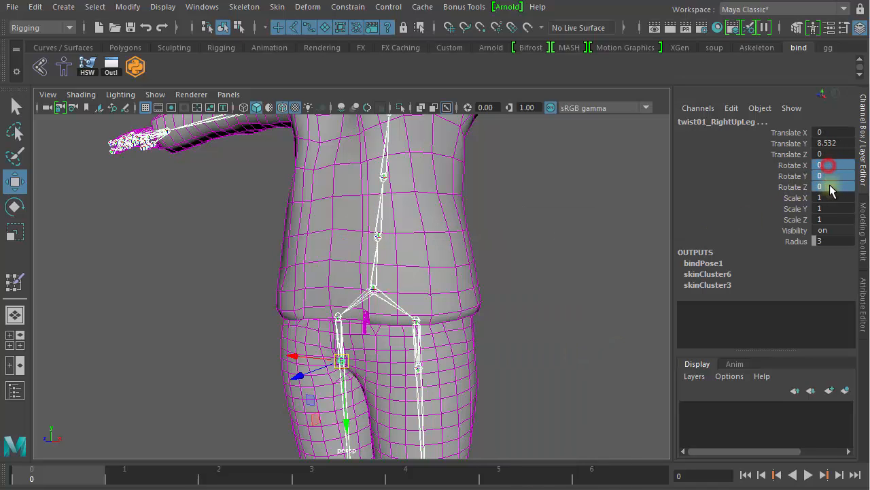
text(0)
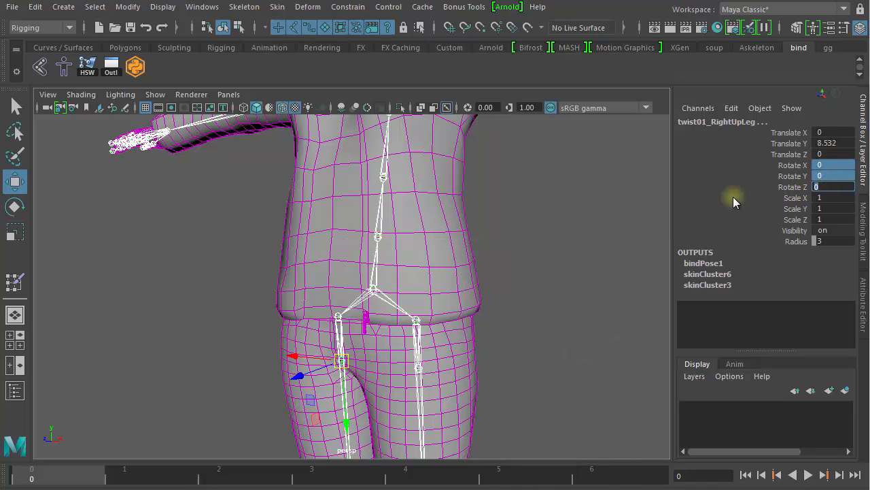
key(Return)
click(587, 290)
alt+middle_drag(618, 368, 616, 328)
alt+right_drag(634, 350, 340, 354)
alt+middle_drag(353, 374, 373, 276)
alt+right_drag(337, 278, 447, 248)
alt+middle_drag(408, 242, 367, 334)
alt+drag(366, 335, 456, 310)
- Tumble and pan the perspective view from the legs up to the character's head in profile
alt+drag(437, 279, 426, 236)
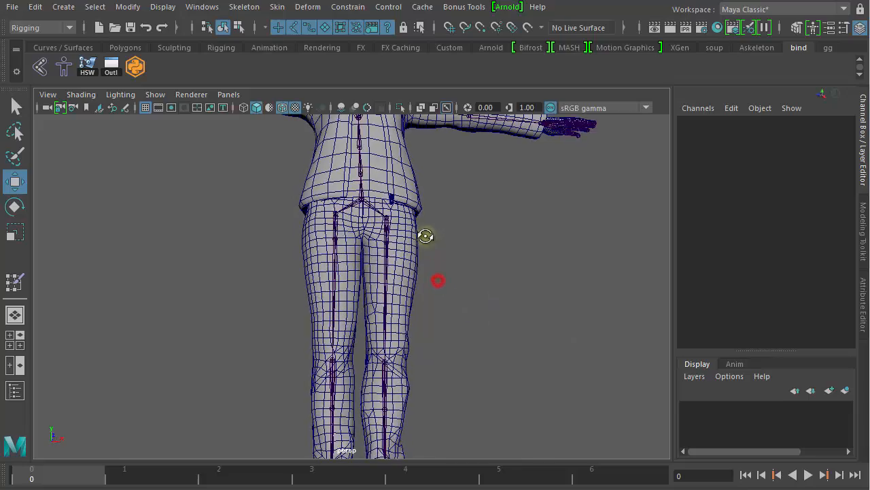
alt+right_drag(399, 272, 639, 303)
alt+middle_drag(546, 243, 549, 367)
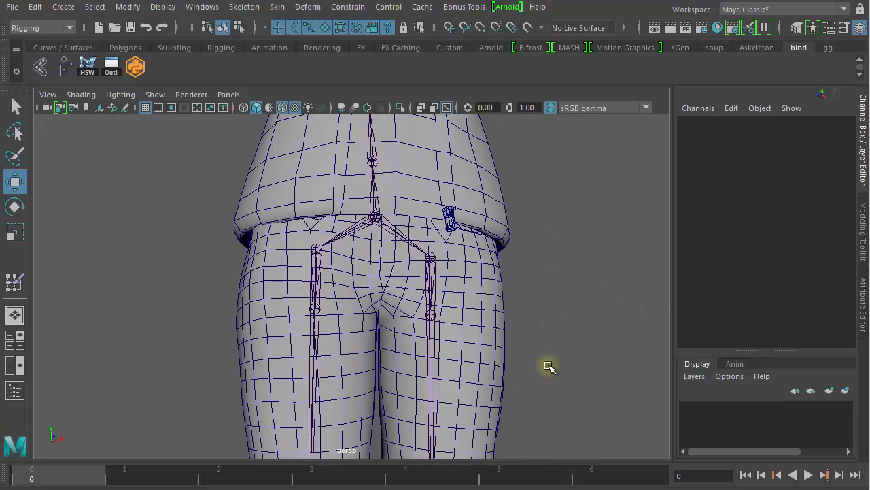
alt+middle_drag(511, 277, 495, 433)
alt+drag(498, 275, 363, 297)
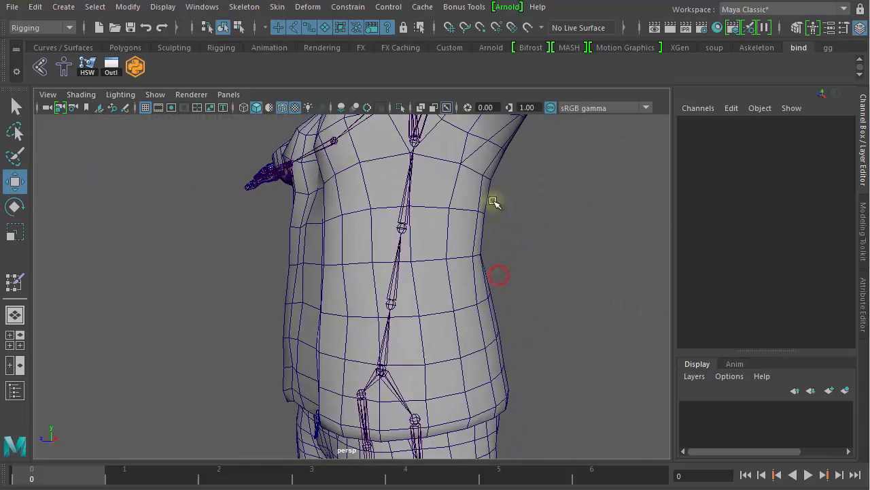
alt+middle_drag(493, 200, 460, 369)
alt+drag(468, 299, 398, 269)
alt+middle_drag(437, 270, 437, 303)
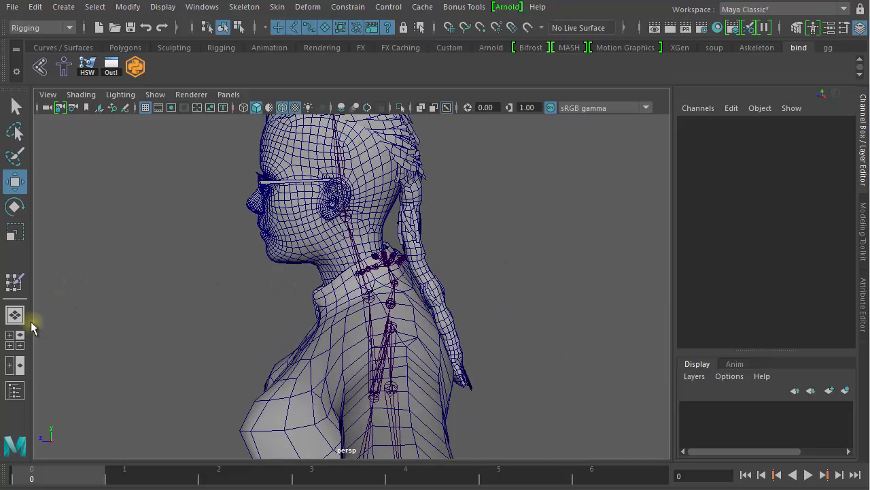
- Switch to the four-view layout and maximize the side view framed on the head
click(13, 338)
key(space)
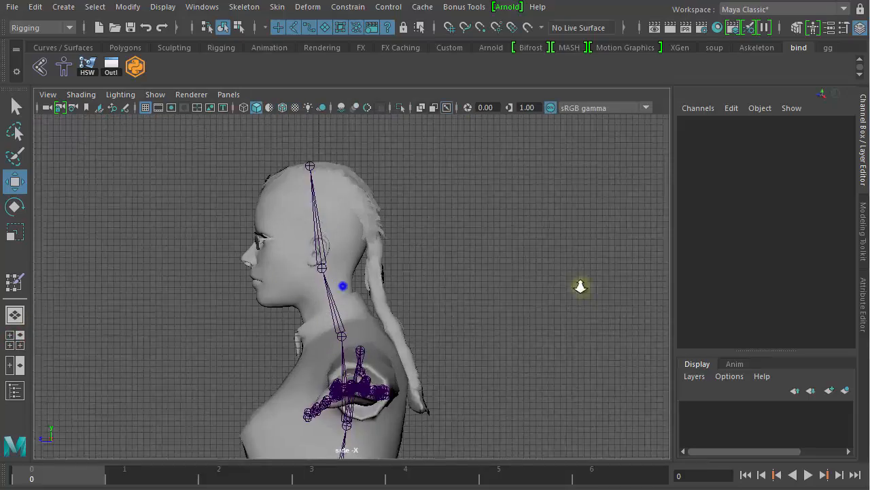
scroll(472, 271, up, 3)
alt+middle_drag(472, 272, 446, 230)
alt+right_drag(435, 222, 319, 212)
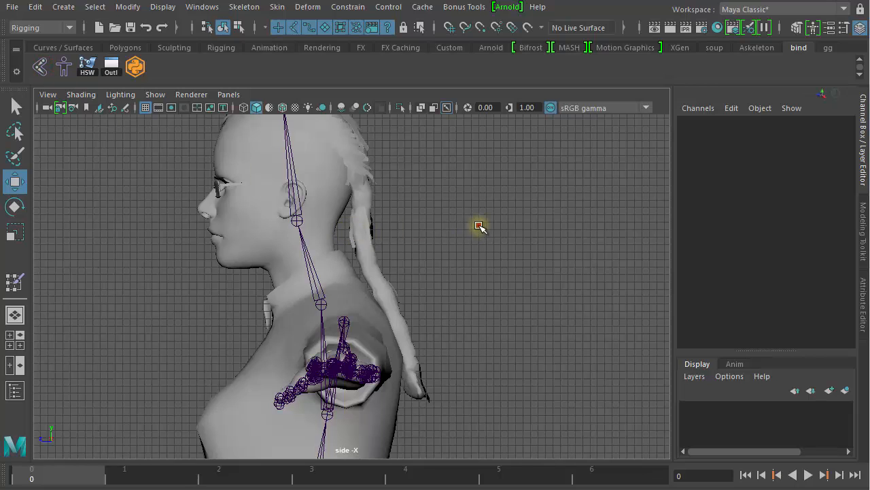
alt+middle_drag(489, 224, 451, 246)
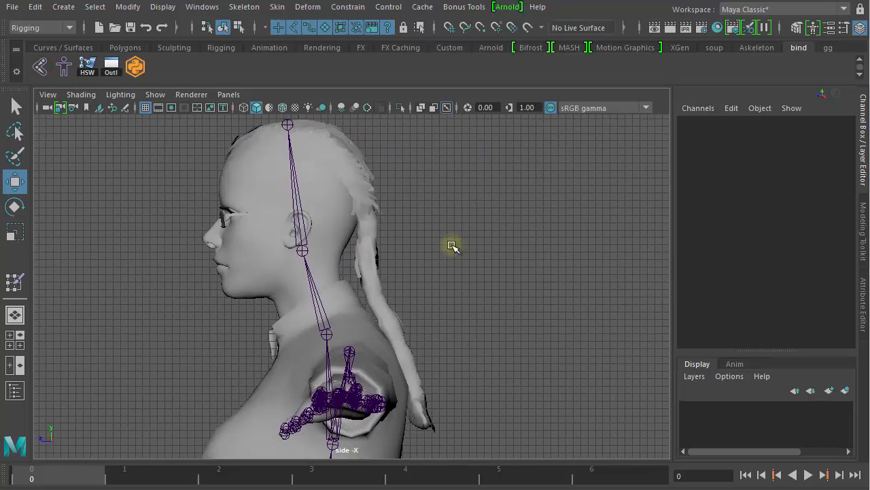
- Start the Skeleton > Create Joints tool from its option box and close Tool Settings
click(278, 8)
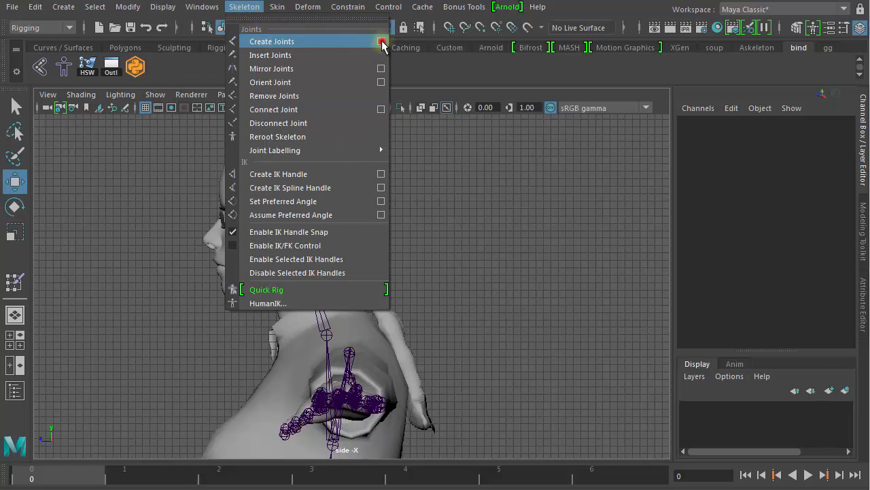
click(381, 41)
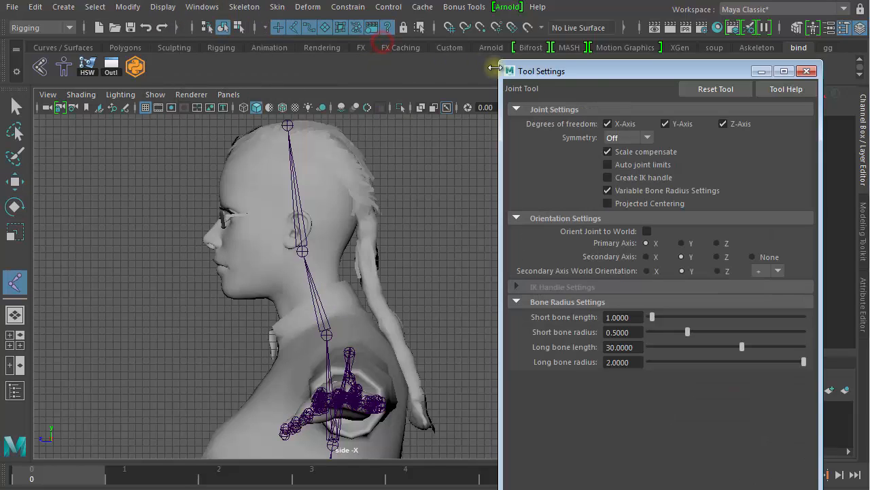
click(808, 70)
alt+right_drag(379, 191, 360, 188)
- Draw the joint chain from the ponytail's root at the back of the head to its tip
click(361, 188)
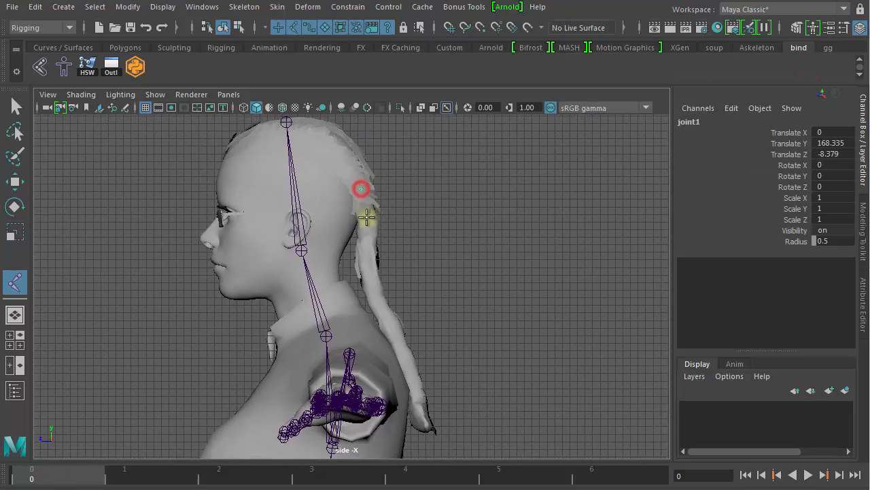
click(367, 233)
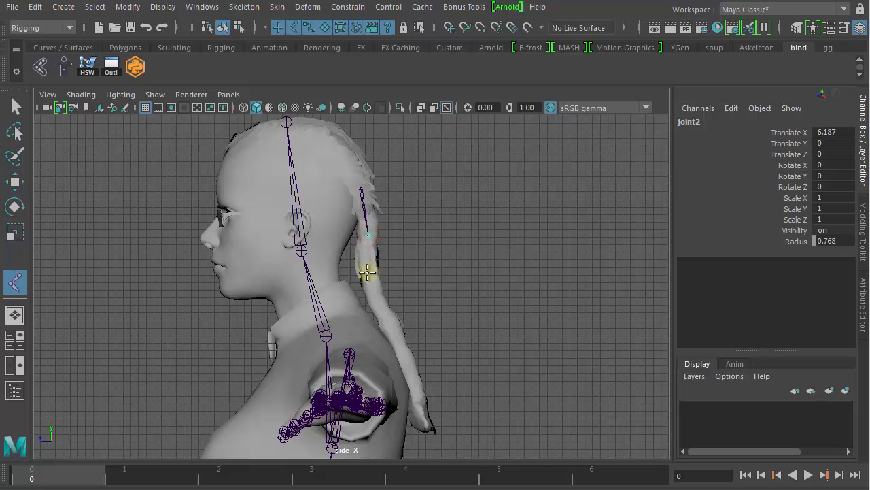
click(402, 354)
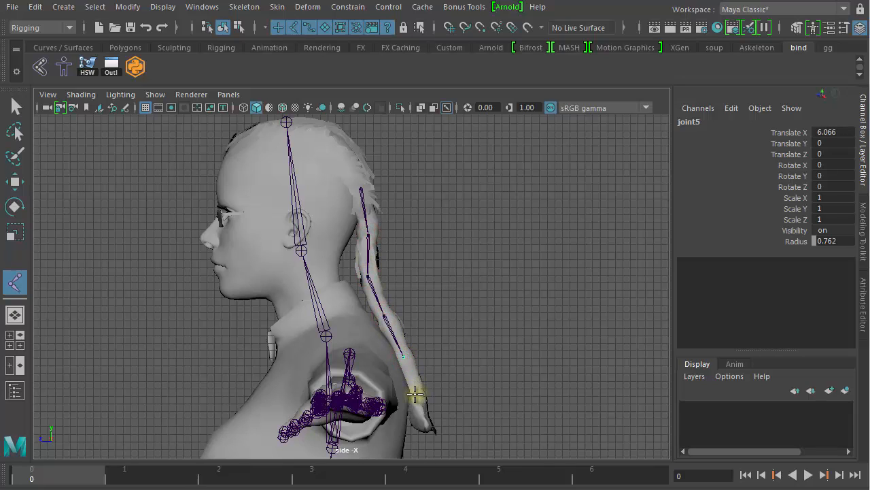
click(415, 389)
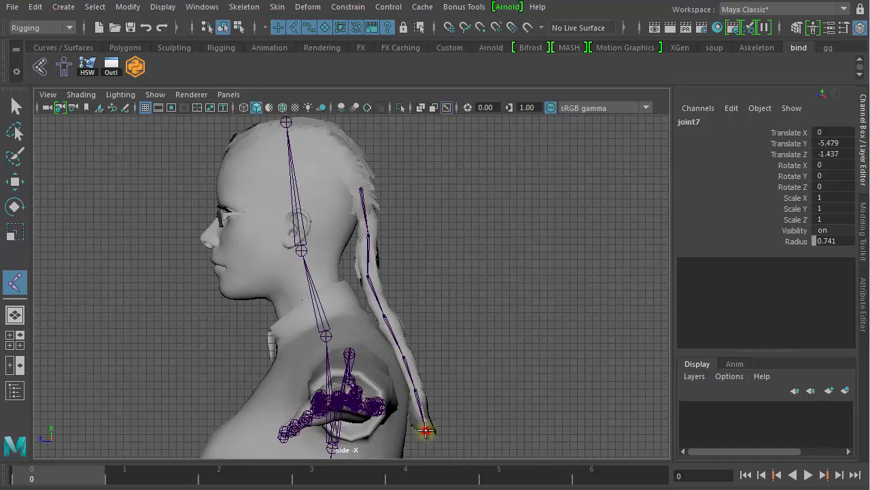
key(Return)
- Frame the head in the side view and pick out the head joint and hair mesh
key(w)
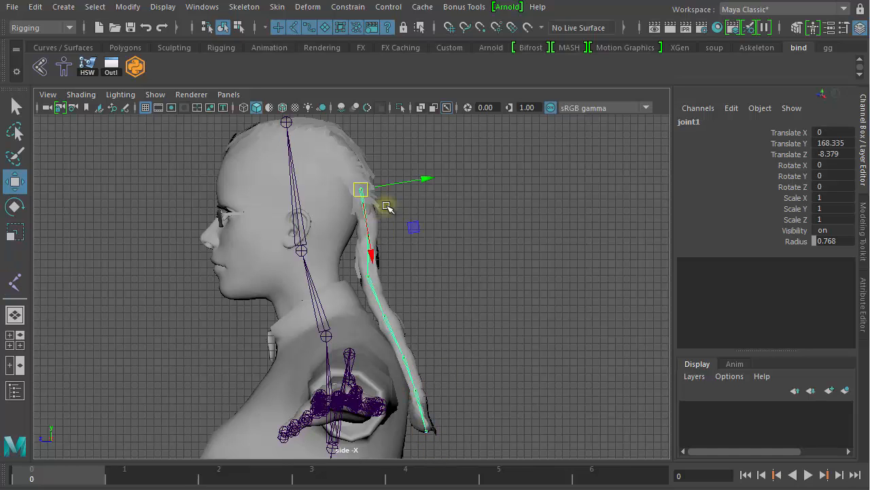
scroll(589, 232, up, 2)
alt+middle_drag(393, 167, 427, 243)
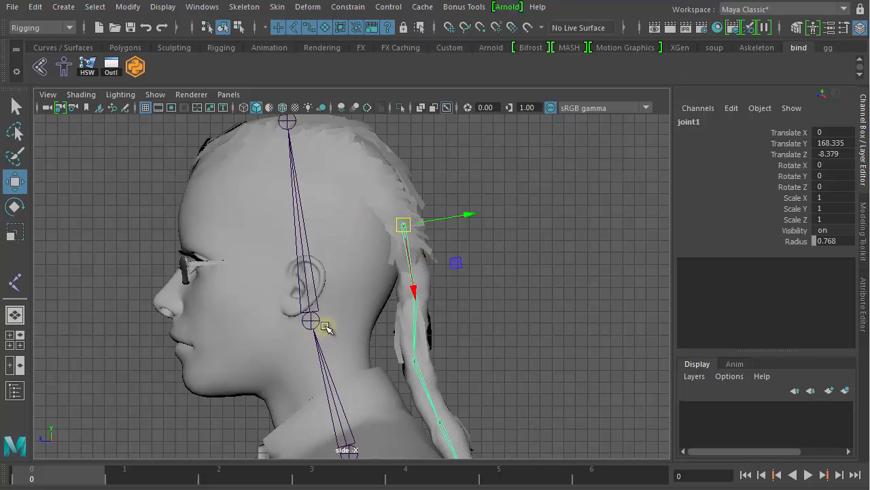
click(316, 303)
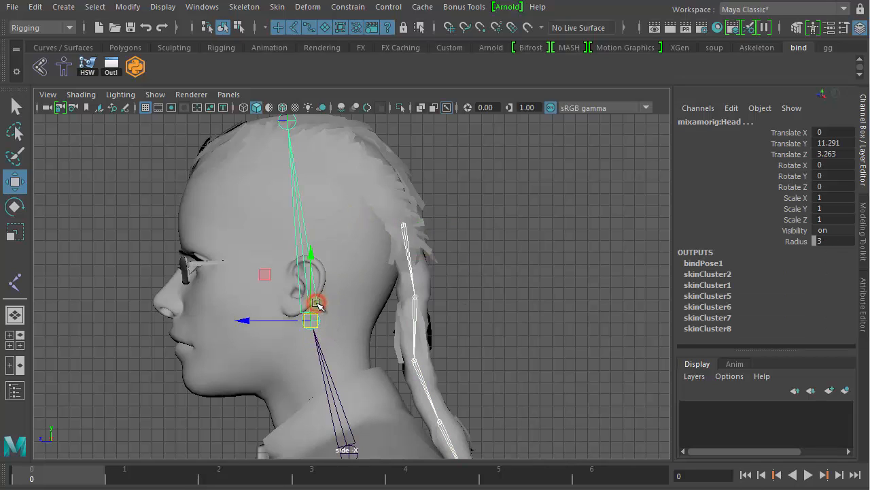
click(514, 218)
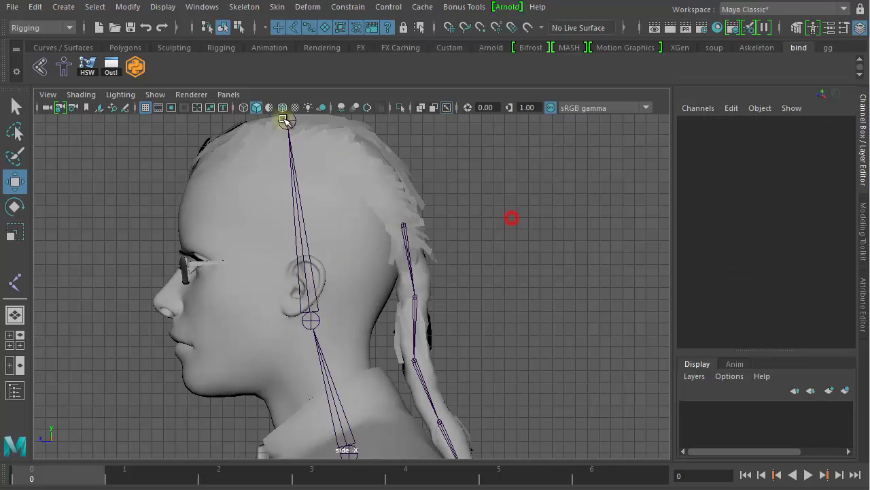
click(295, 119)
click(557, 169)
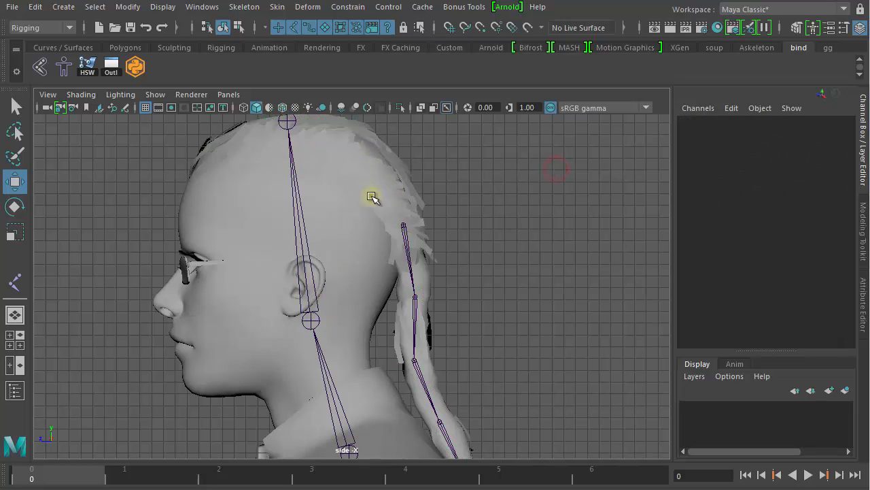
- Select ponytail joint1, then mixamorig:Head, and parent the chain under the head
click(393, 218)
click(292, 126)
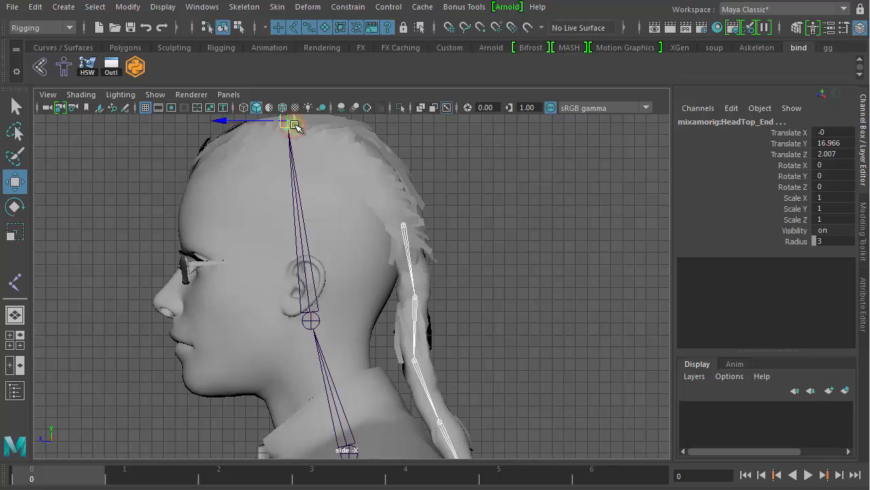
click(380, 236)
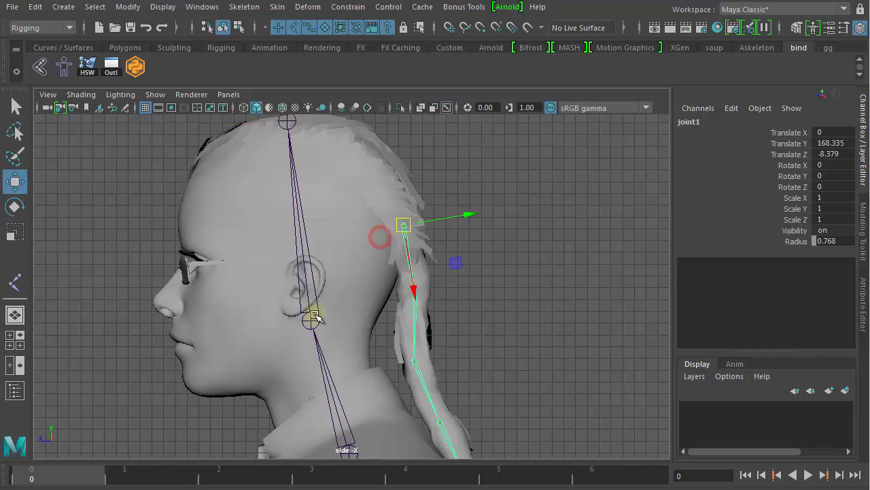
click(317, 302)
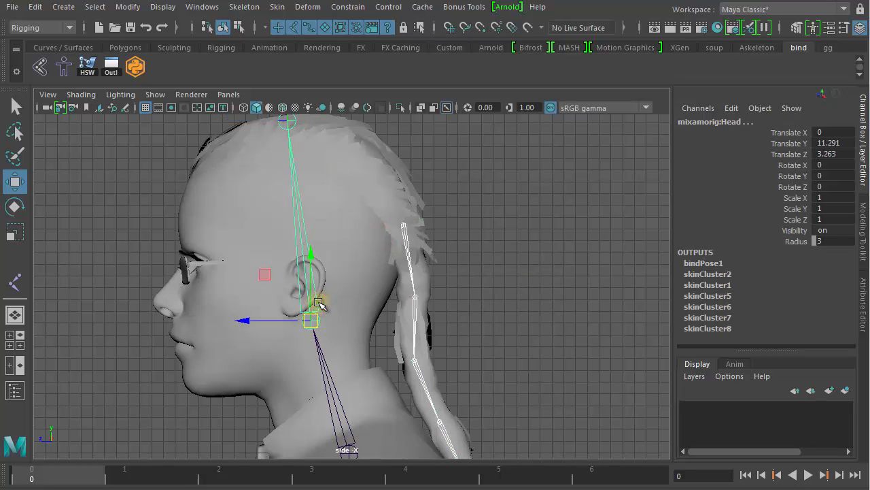
key(ctrl+z)
scroll(470, 303, down, 4)
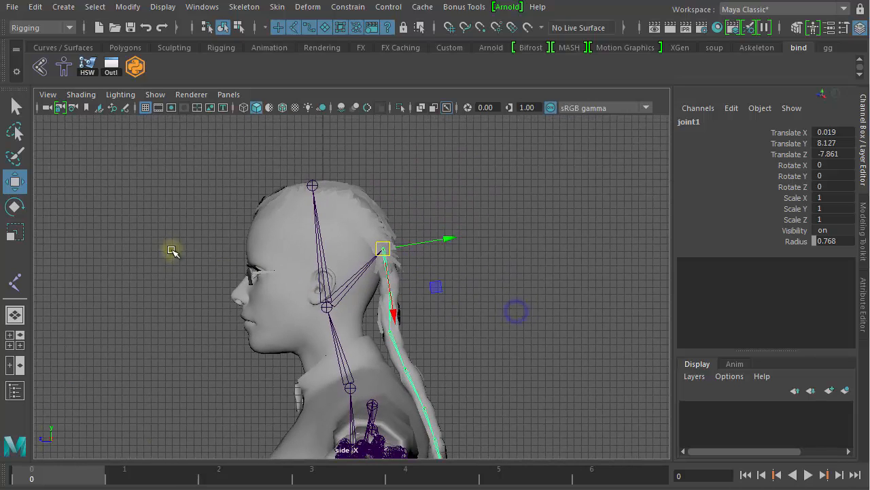
- Tilt mixamorig:Head to check the ponytail follows, undo it, and frame head and ponytail
click(332, 304)
key(e)
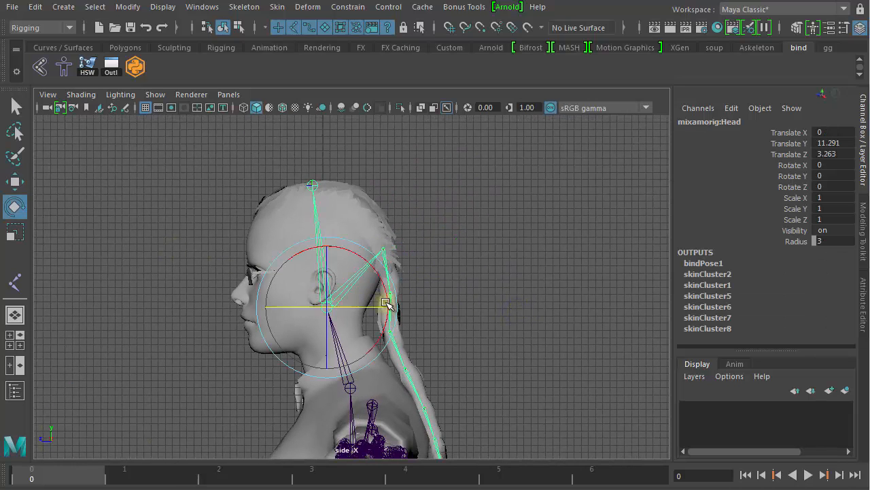
drag(381, 283, 343, 270)
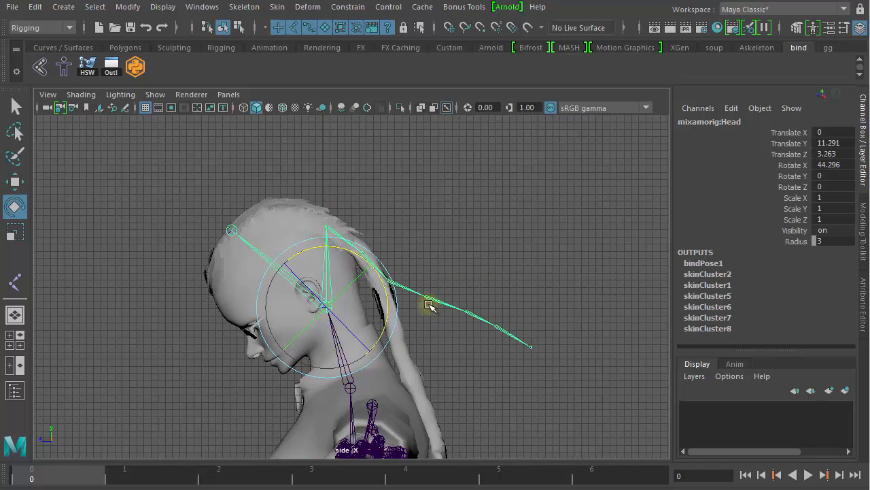
key(ctrl+z)
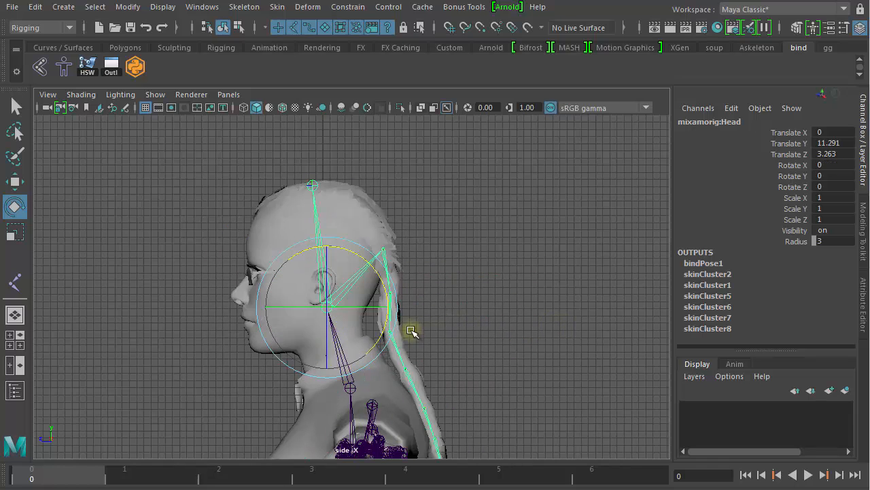
alt+right_drag(411, 331, 593, 318)
alt+middle_drag(489, 301, 469, 175)
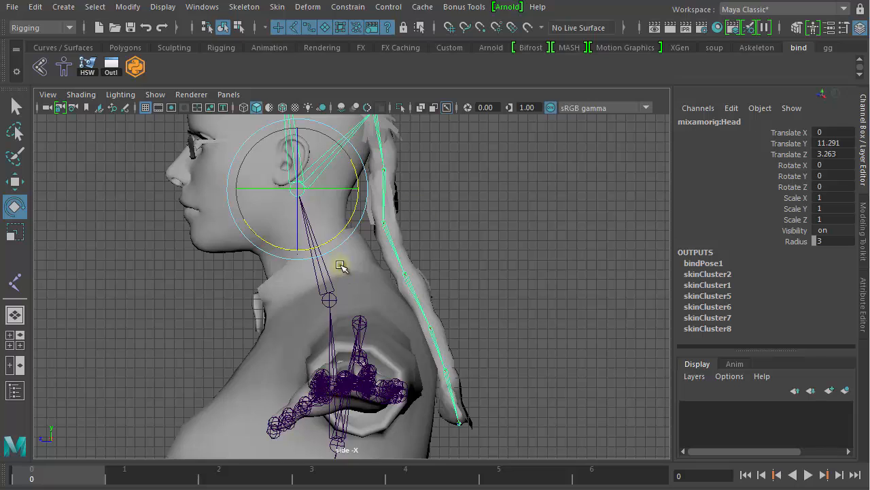
alt+middle_drag(340, 266, 371, 275)
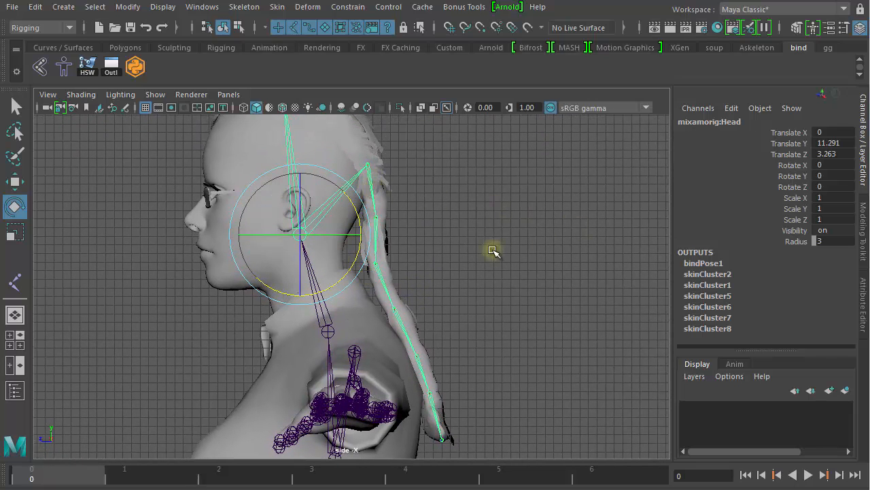
- Select the whole ponytail joint hierarchy from joint1 together with the Hair mesh
click(559, 181)
click(373, 146)
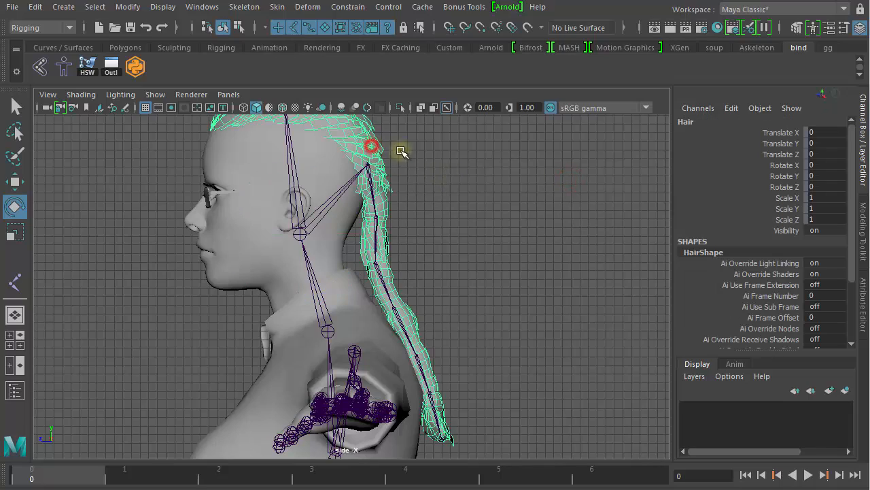
scroll(425, 207, up, 3)
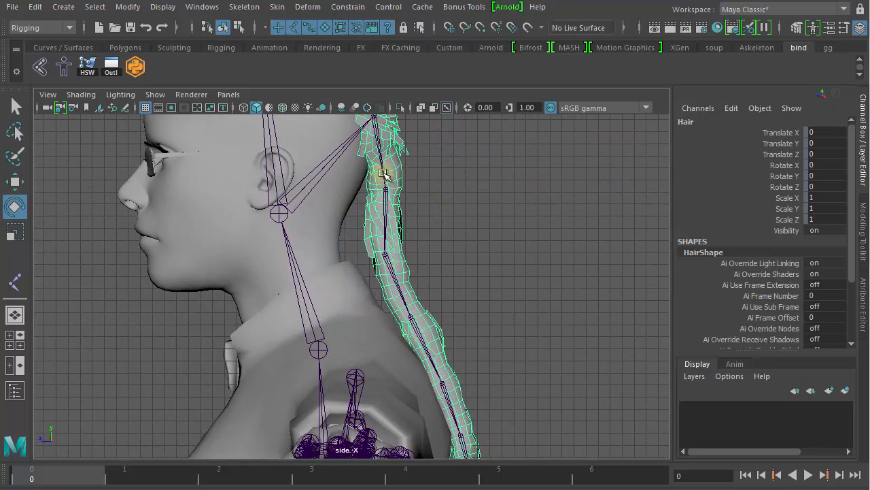
click(379, 170)
scroll(486, 197, down, 2)
right_drag(503, 189, 500, 311)
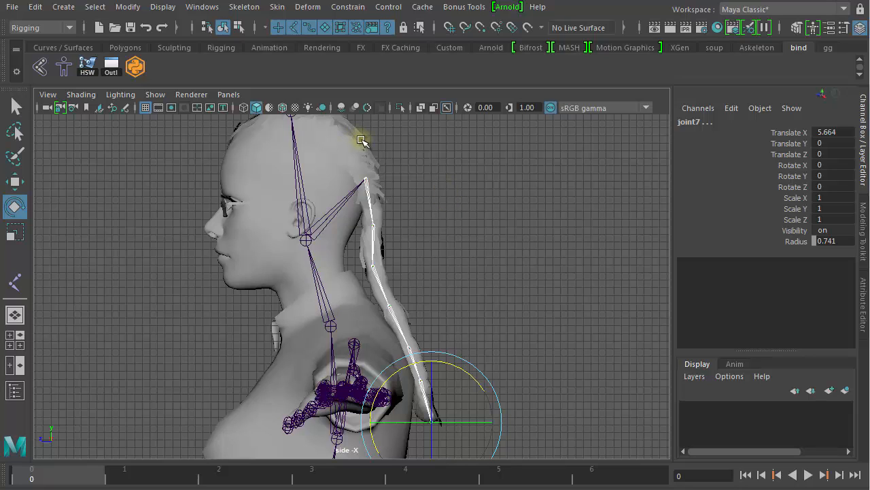
shift+click(361, 139)
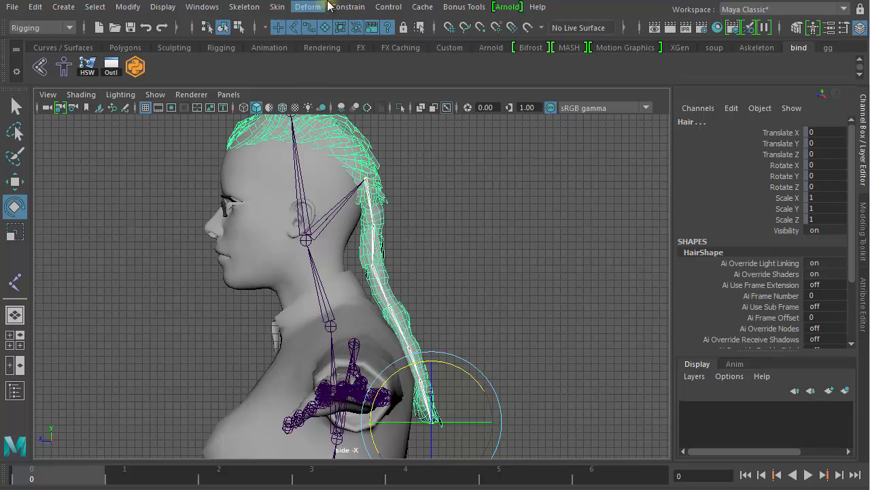
- Add the selected ponytail joints as influences on the hair's skin via Skin > Edit Influences
click(277, 7)
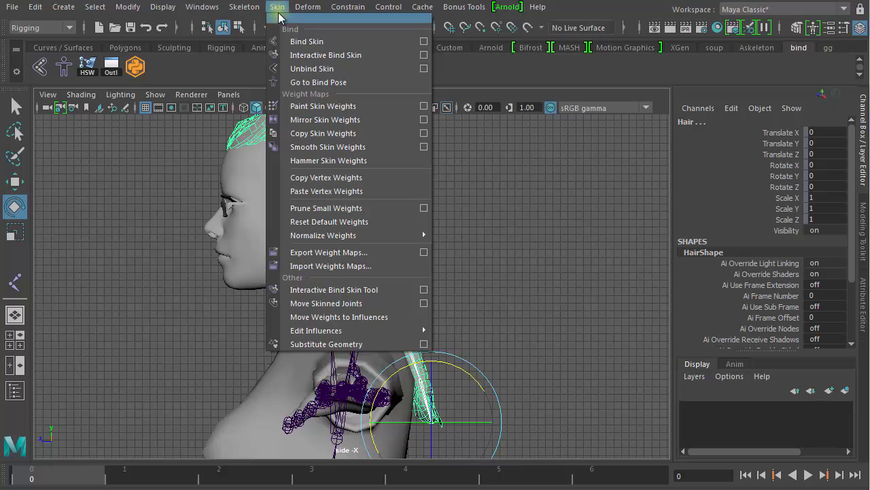
mouse_move(353, 333)
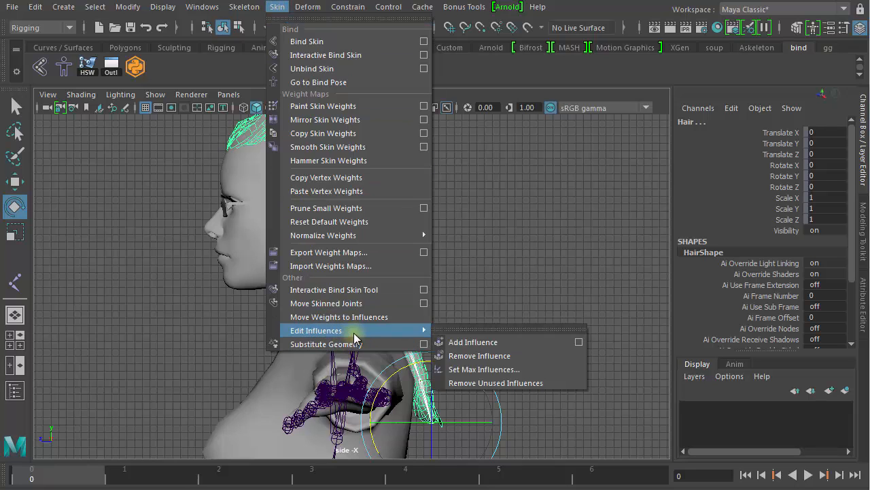
click(474, 342)
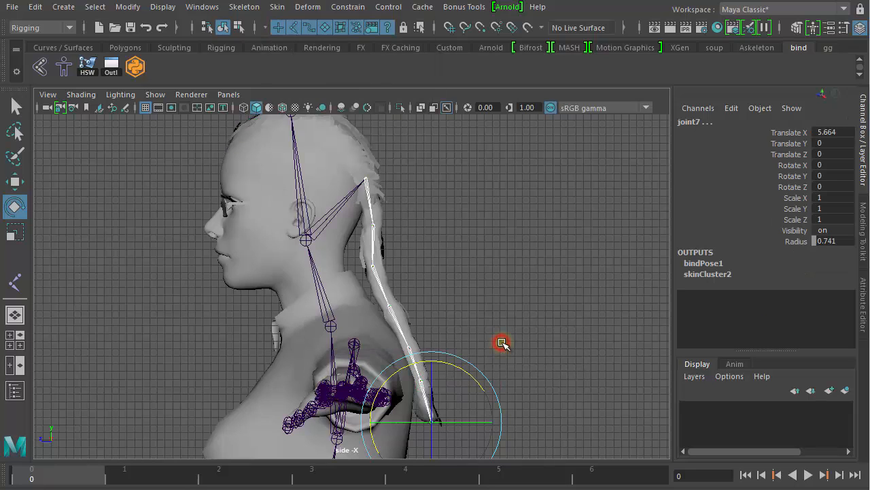
click(522, 293)
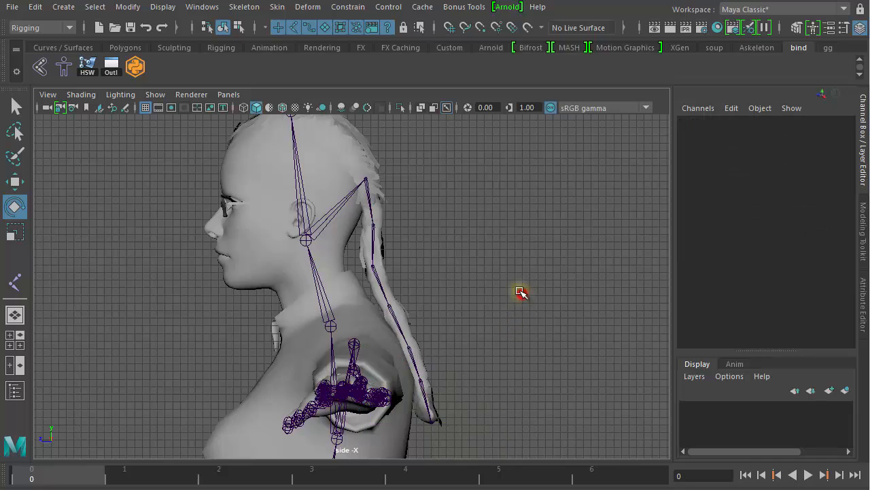
- Bend joint2 to check the hair deforms, undo it, and zoom out to the whole figure
click(371, 231)
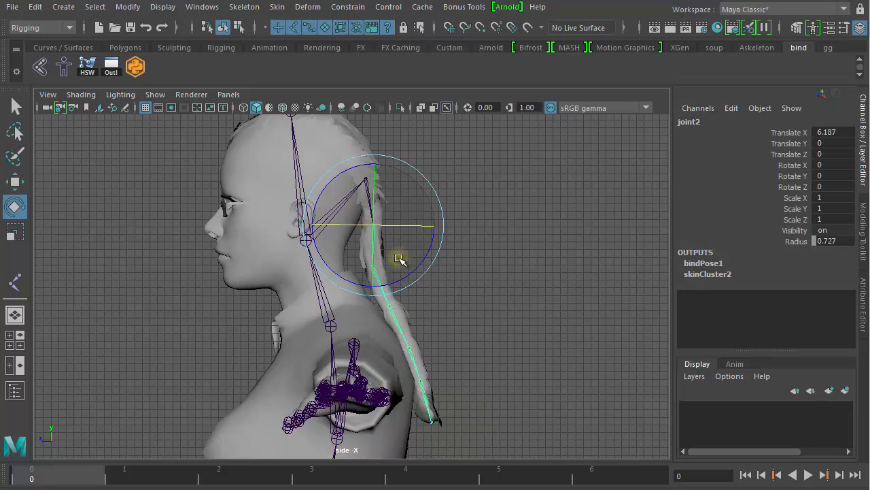
drag(418, 262, 432, 239)
key(ctrl+z)
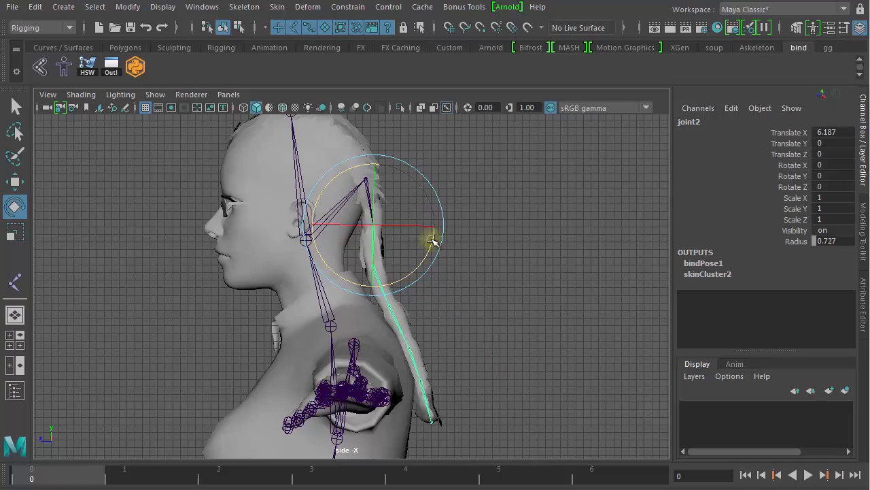
click(518, 272)
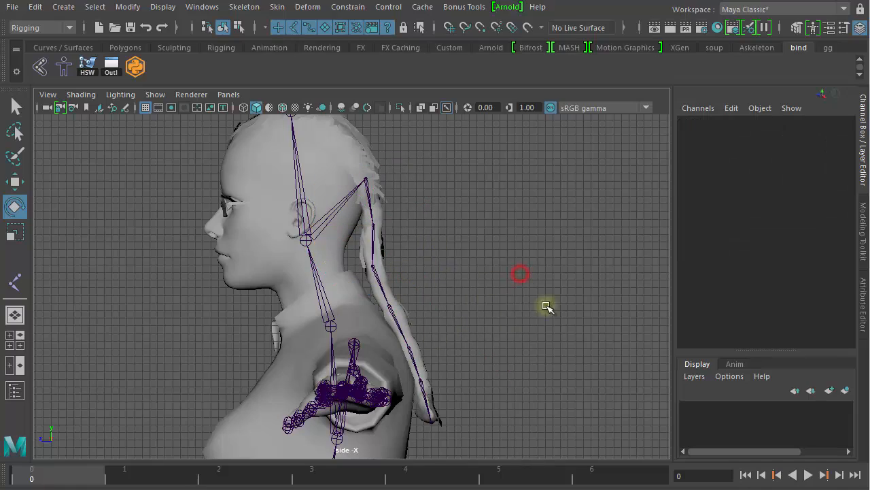
alt+right_drag(584, 310, 331, 273)
alt+right_drag(492, 351, 279, 314)
alt+middle_drag(418, 342, 409, 293)
alt+right_drag(501, 322, 500, 319)
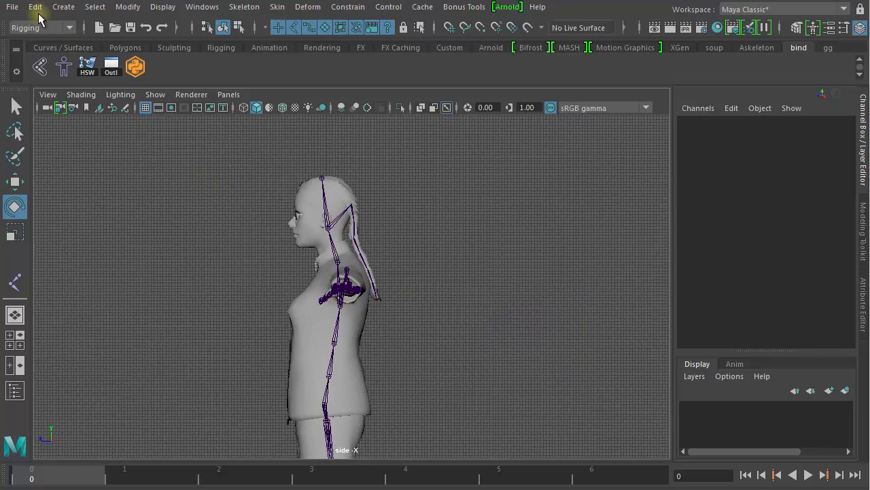
- Save the scene via Save Scene As under the new name Laura_Rig_start.mb
click(12, 7)
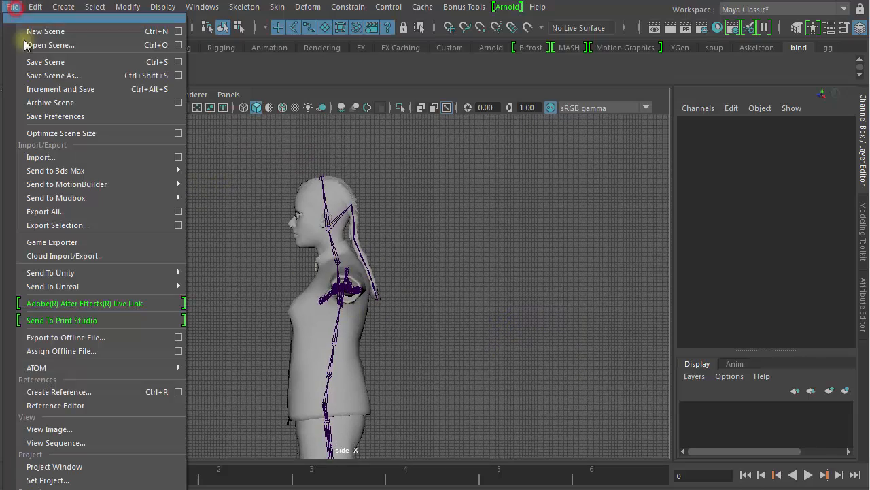
click(78, 76)
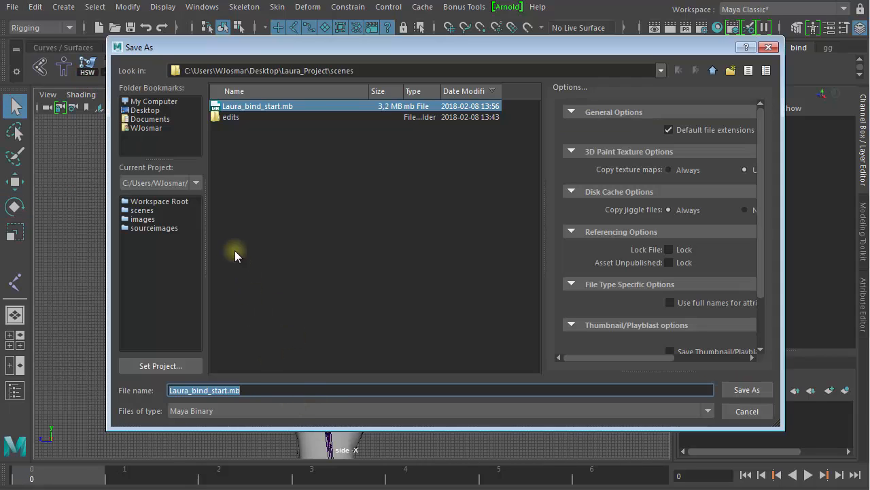
click(223, 390)
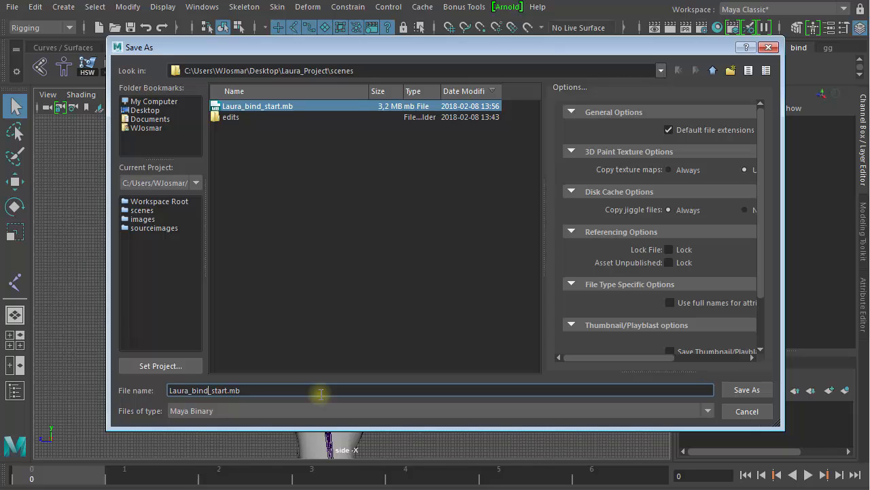
key(BackSpace)
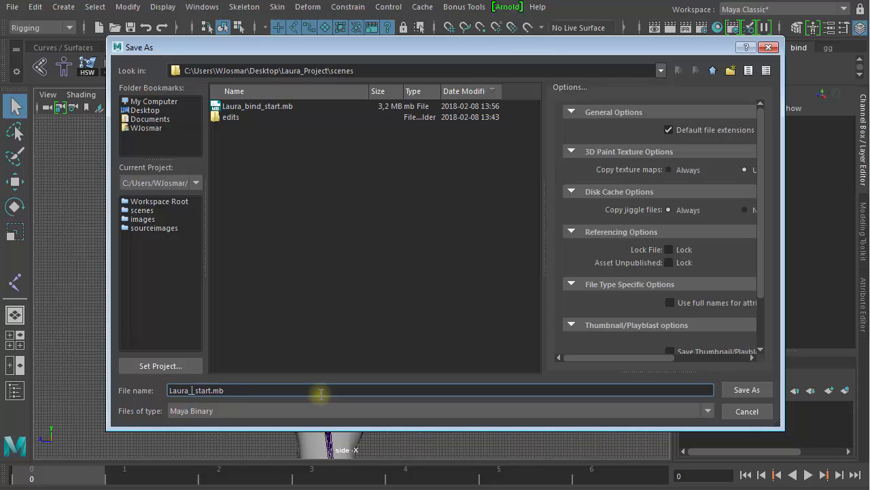
text(Rig)
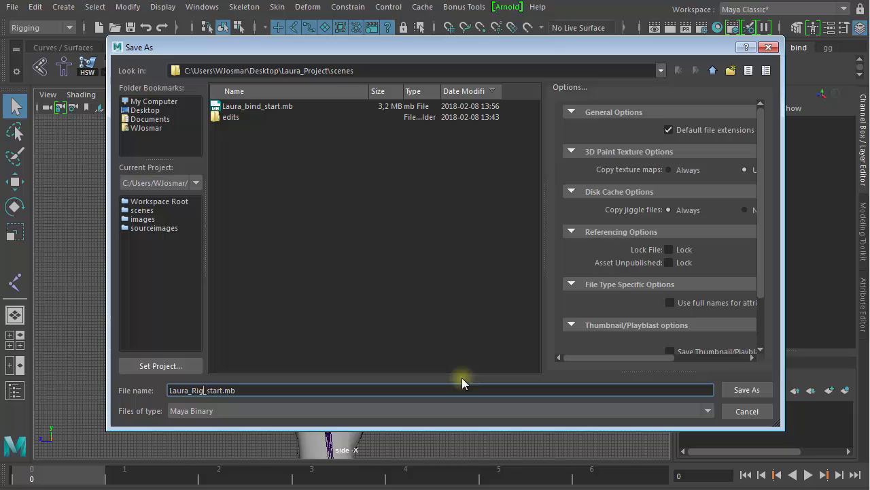
click(752, 389)
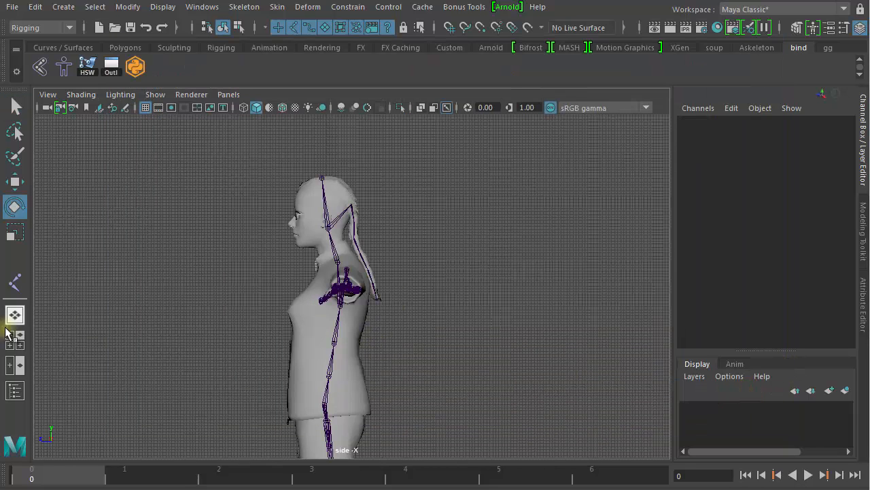
- Return to the four-view layout and frame the character in the perspective view
click(18, 345)
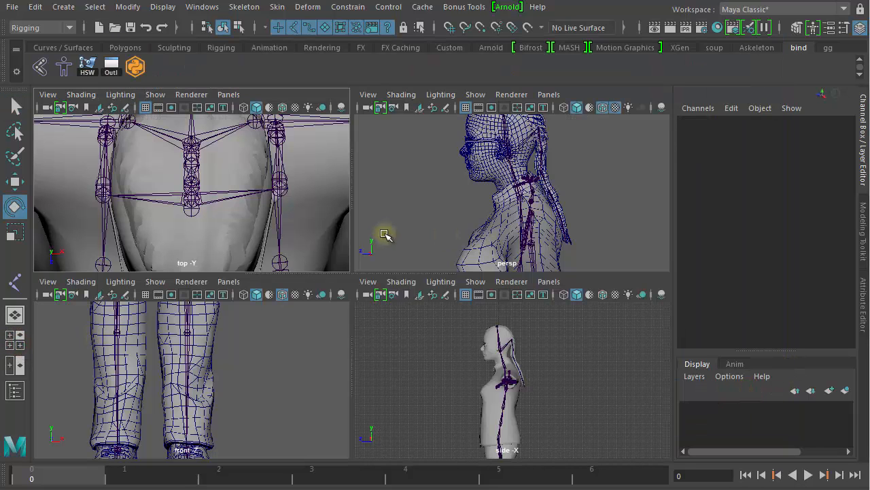
key(space)
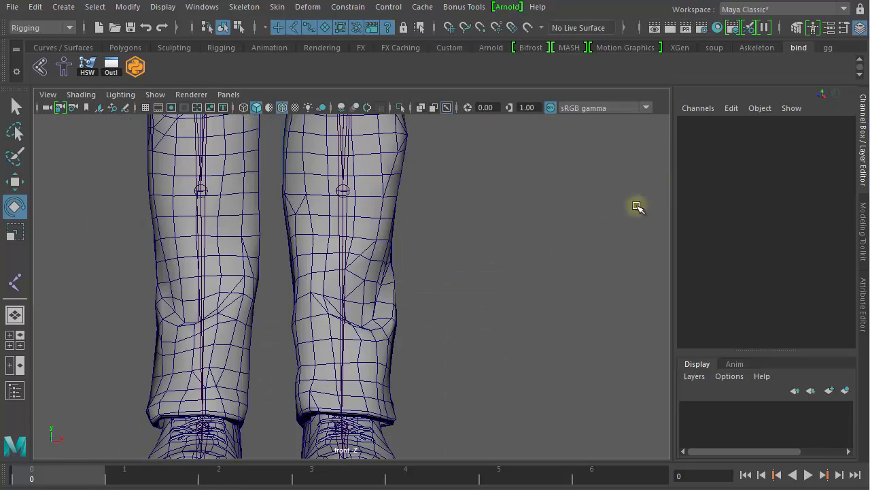
key(space)
key(space)
alt+right_drag(580, 244, 292, 246)
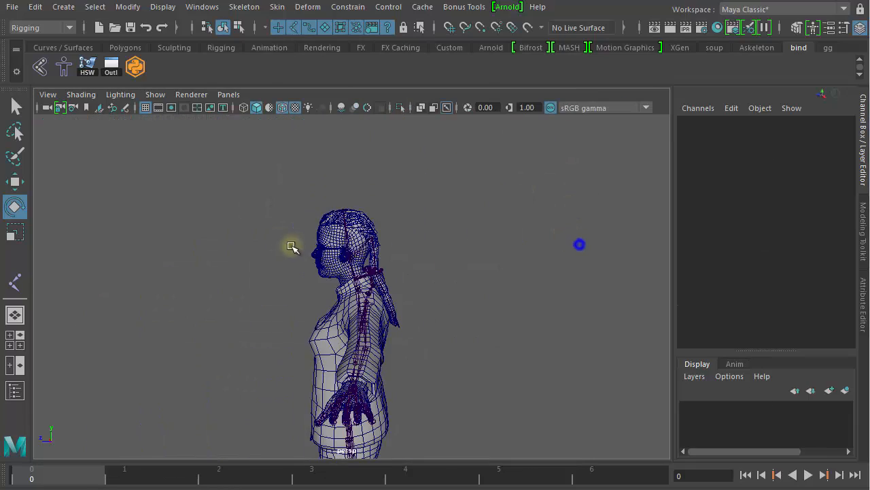
alt+right_drag(503, 305, 387, 289)
alt+drag(387, 289, 486, 265)
alt+middle_drag(451, 294, 446, 244)
- Select the full Hips joint hierarchy and pick its Rotate X, Y, Z channels
click(371, 287)
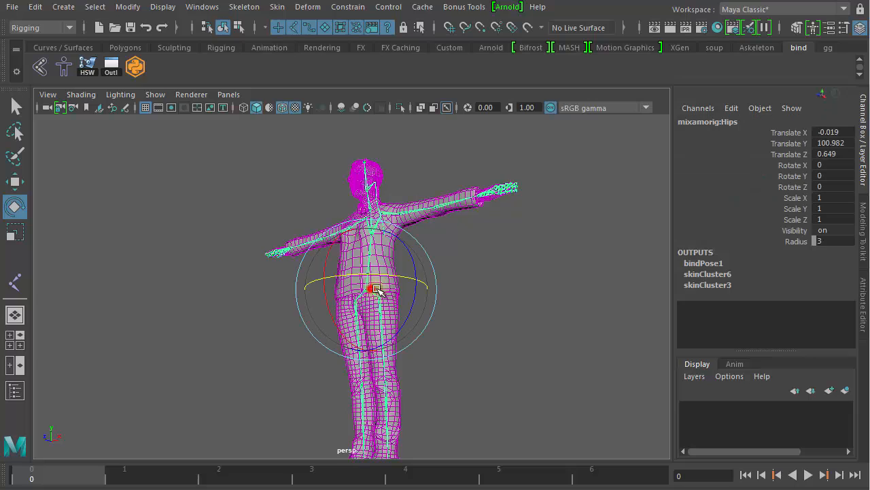
right_click(524, 238)
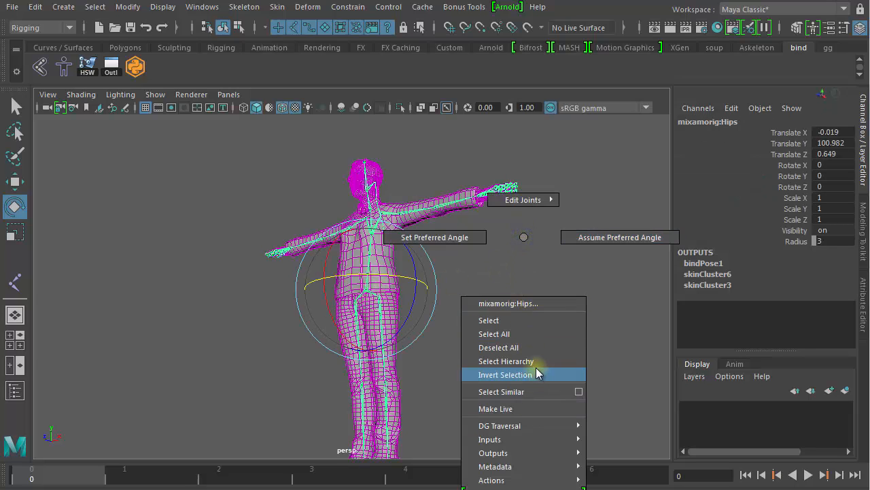
click(517, 361)
drag(820, 165, 823, 185)
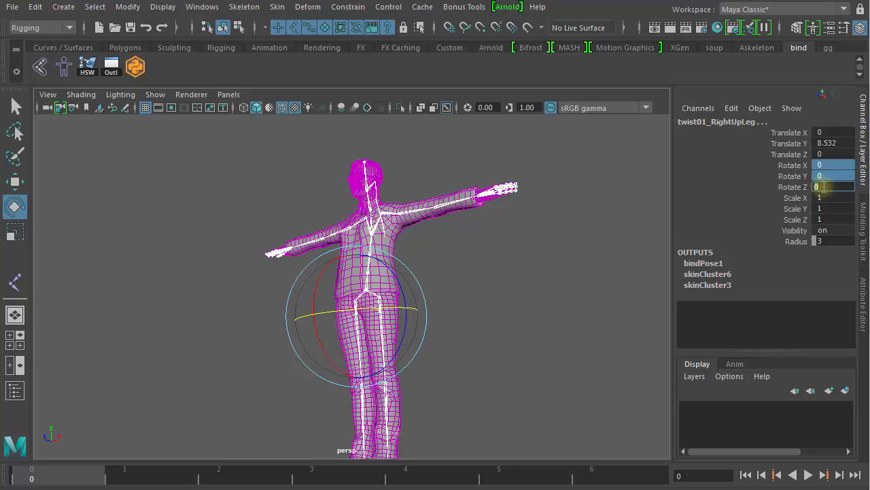
click(474, 327)
- Move the Auto-Control-Rig window aside and frame the whole character facing front
alt+right_drag(548, 336, 443, 342)
alt+drag(458, 338, 511, 349)
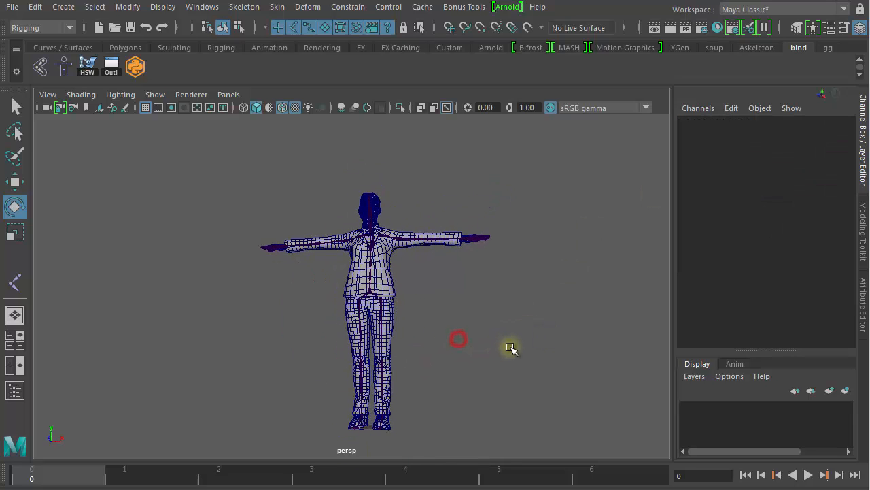
alt+right_drag(441, 354, 495, 354)
alt+middle_drag(504, 350, 484, 315)
alt+right_drag(508, 319, 476, 323)
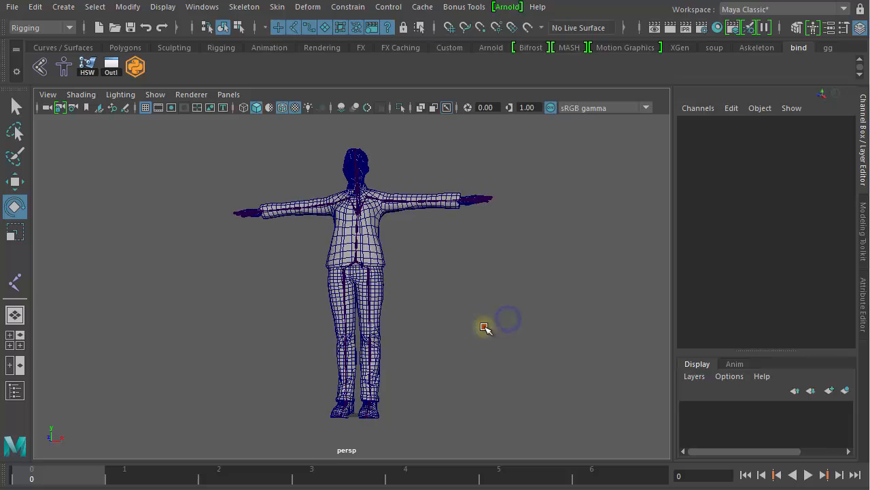
alt+drag(485, 327, 489, 331)
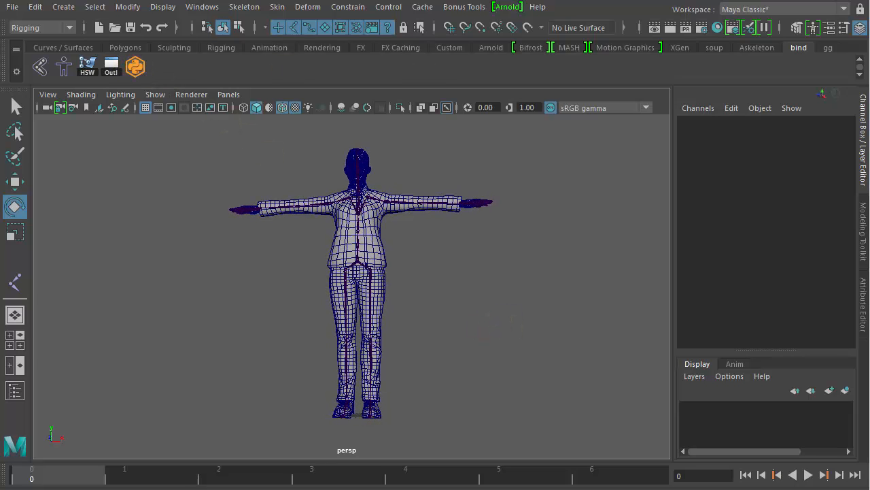
drag(616, 49, 455, 51)
alt+right_drag(281, 173, 199, 278)
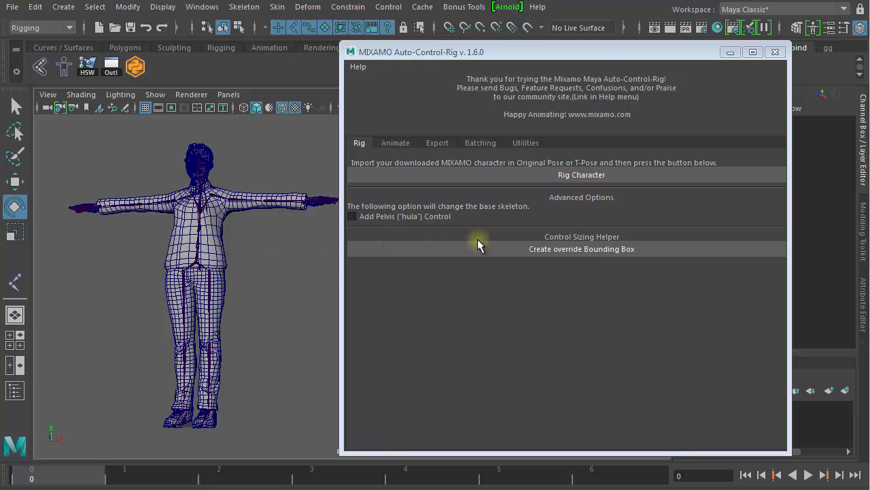
click(528, 175)
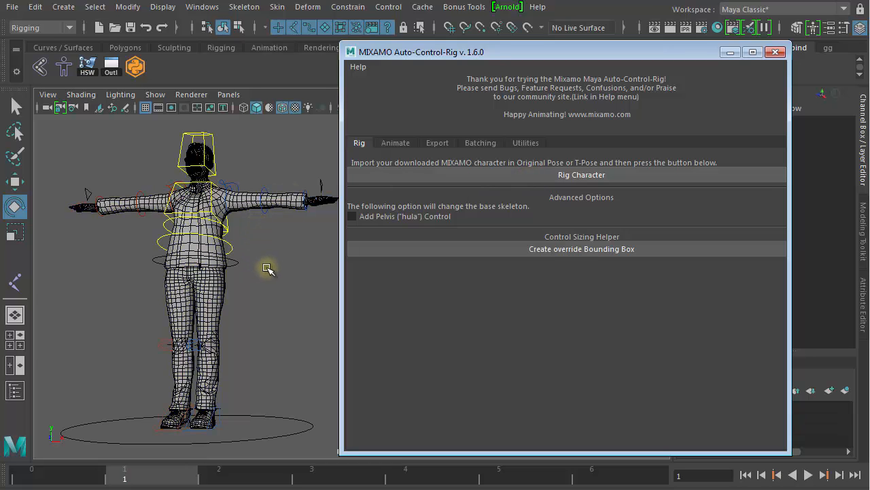
alt+drag(223, 283, 263, 293)
alt+right_drag(220, 296, 316, 295)
alt+middle_drag(259, 282, 285, 286)
click(283, 283)
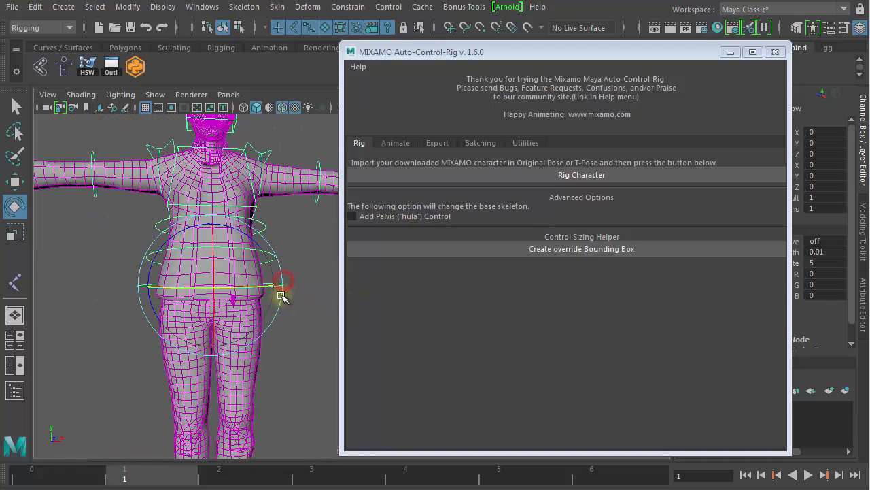
key(w)
key(e)
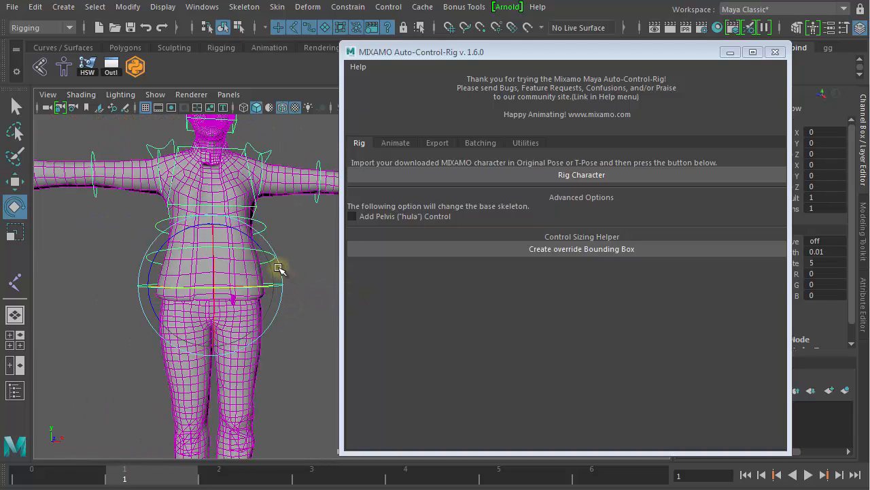
drag(244, 232, 250, 272)
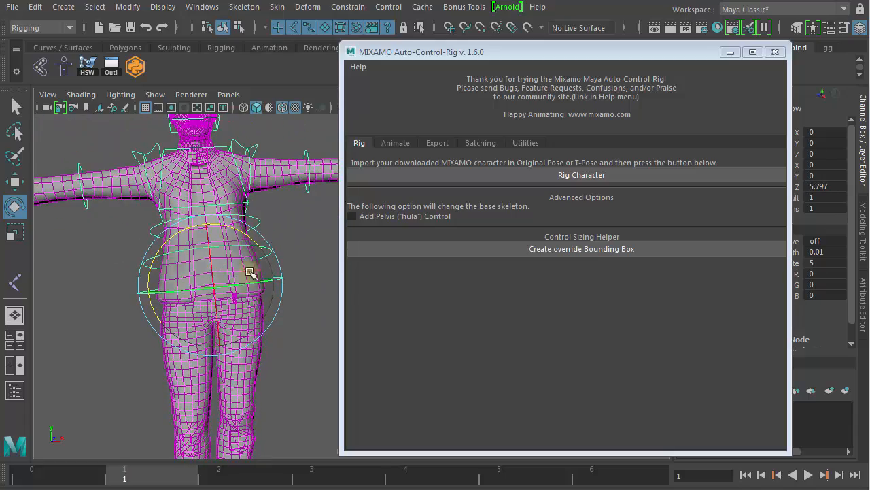
click(306, 218)
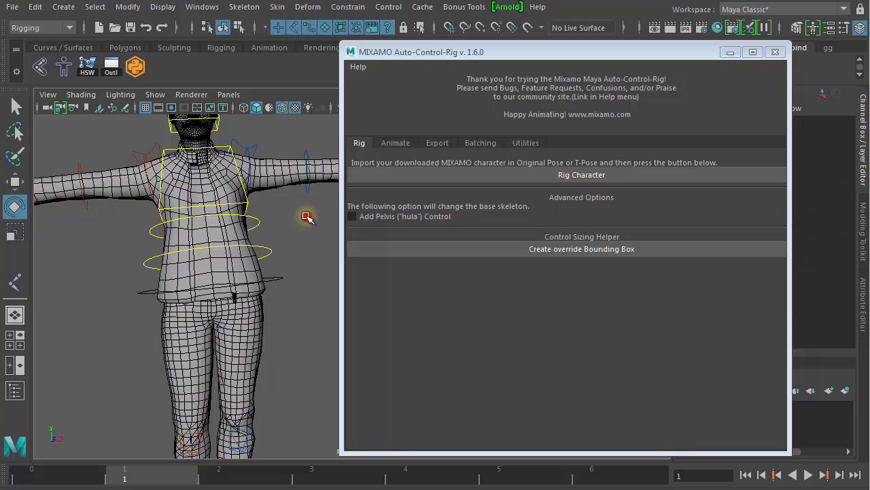
click(260, 220)
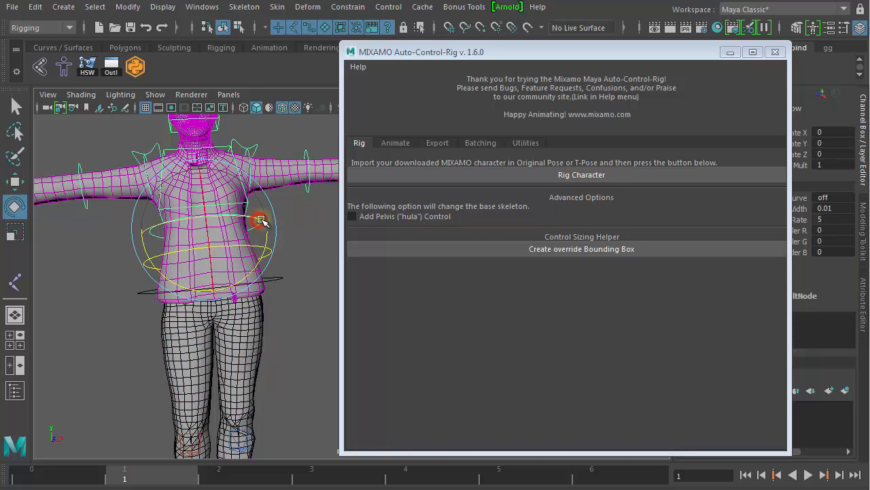
click(287, 253)
click(287, 253)
click(286, 257)
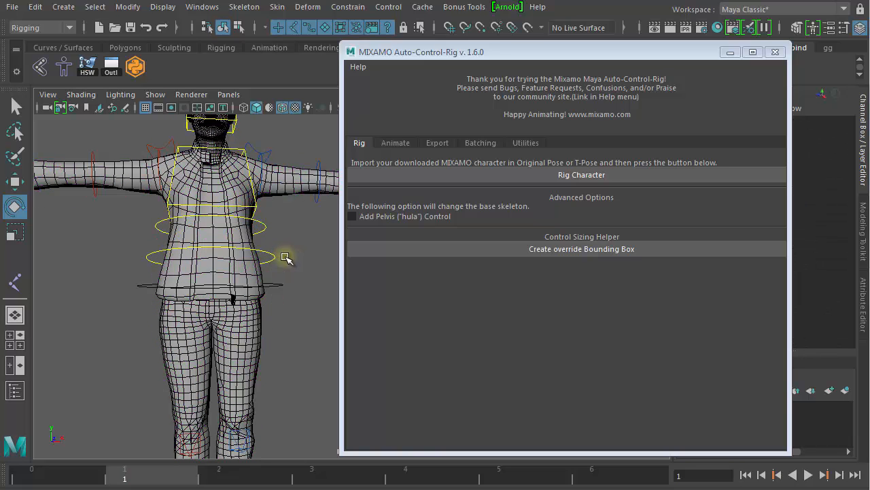
key(ctrl+z)
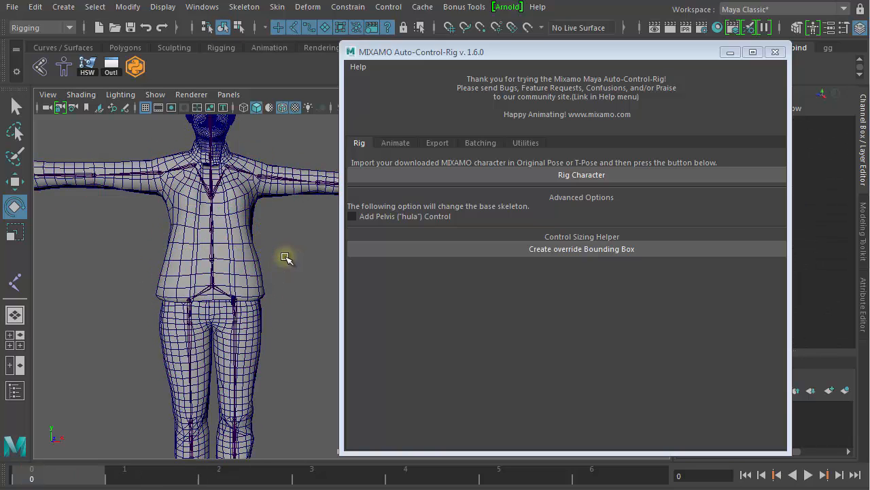
- Enable Add Pelvis ("hula") Control, run Rig Character, then test-swing the hip control and undo
click(352, 218)
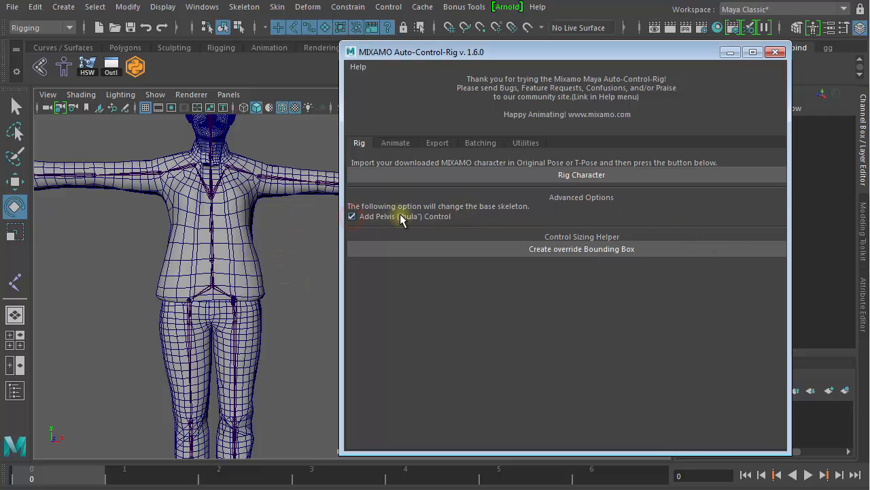
click(544, 178)
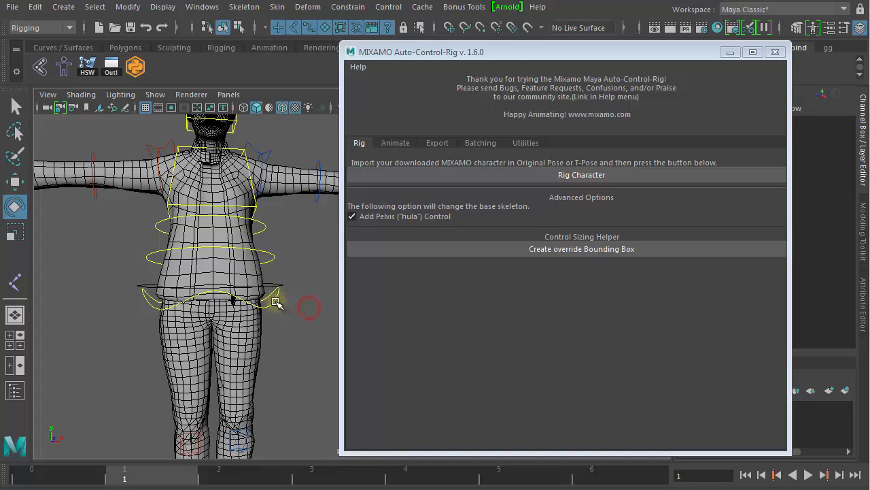
click(275, 303)
drag(271, 252, 231, 251)
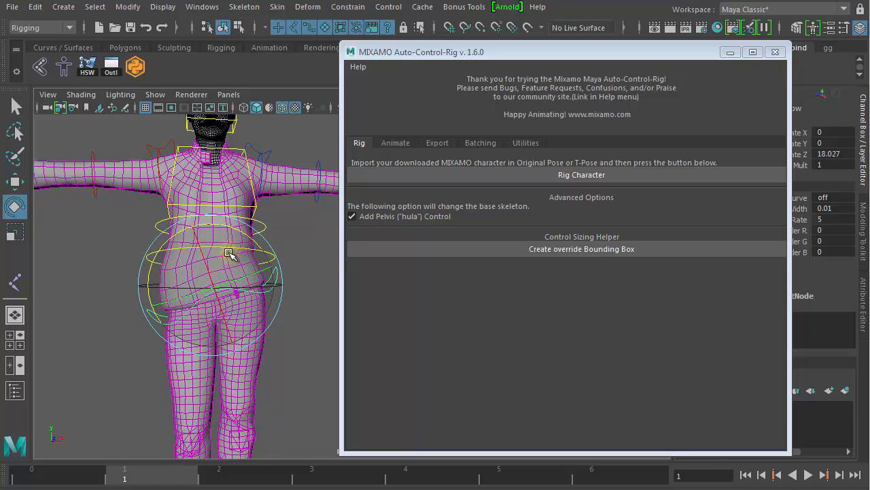
key(ctrl+z)
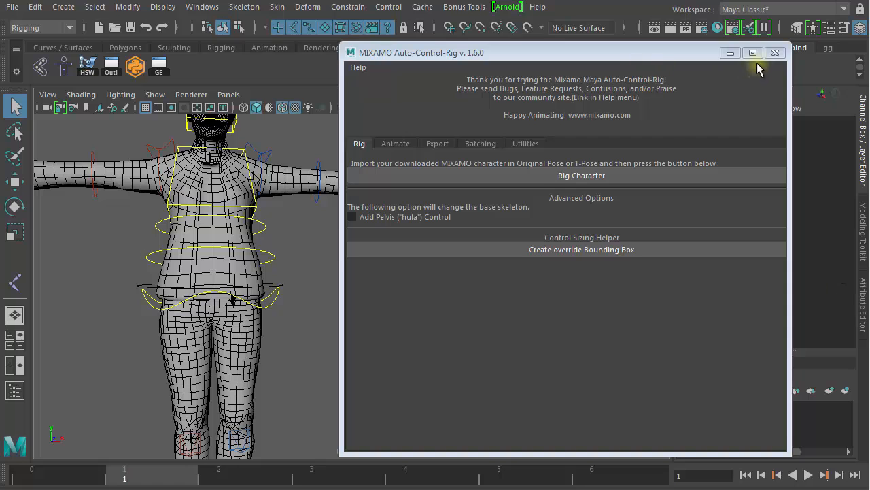
- Close the Mixamo Auto-Control-Rig window and frame the whole character
click(774, 55)
alt+right_drag(462, 290, 319, 269)
alt+middle_drag(317, 344, 334, 261)
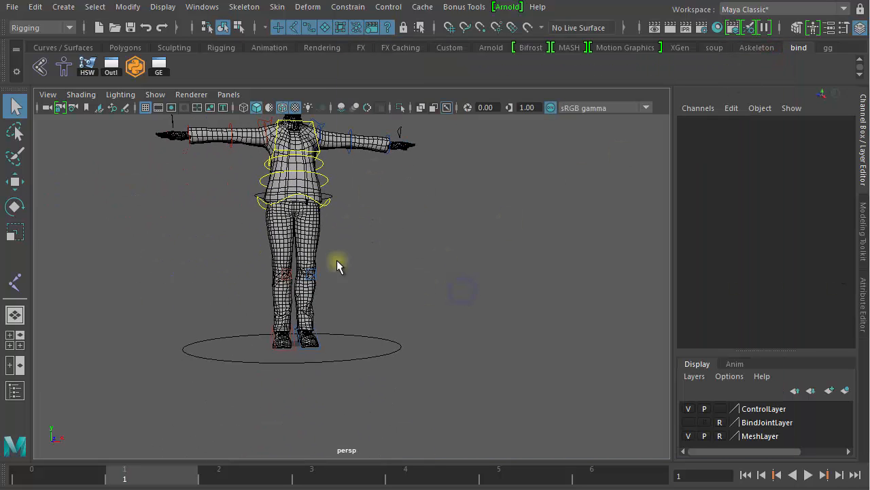
- Test-rotate LeftFoot_IK_CTRL, undo it back to 0, and dolly in on the hips
click(322, 348)
key(e)
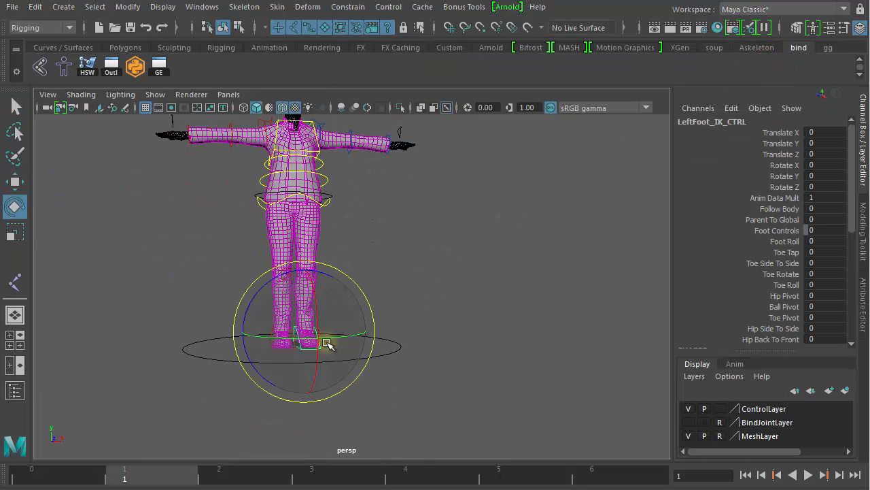
mouse_move(335, 335)
mouse_down()
mouse_move(377, 333)
mouse_move(351, 338)
mouse_up()
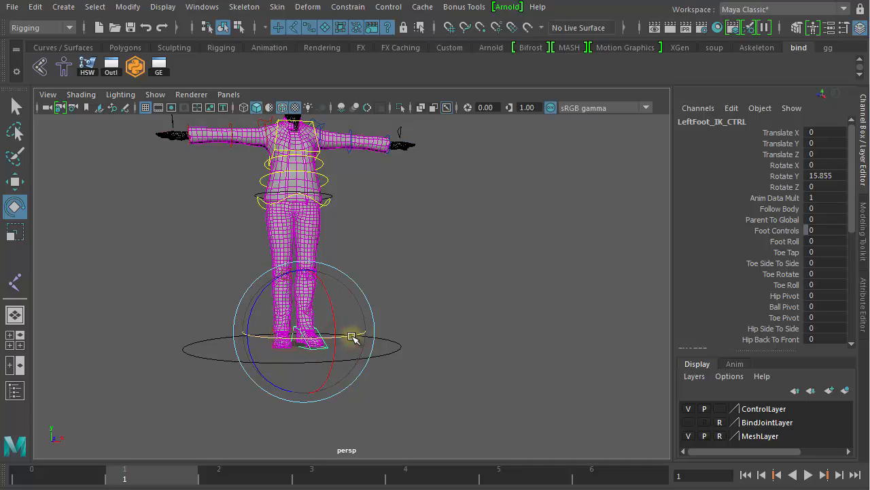
key(ctrl+z)
alt+right_drag(363, 304, 616, 303)
alt+middle_drag(508, 262, 463, 375)
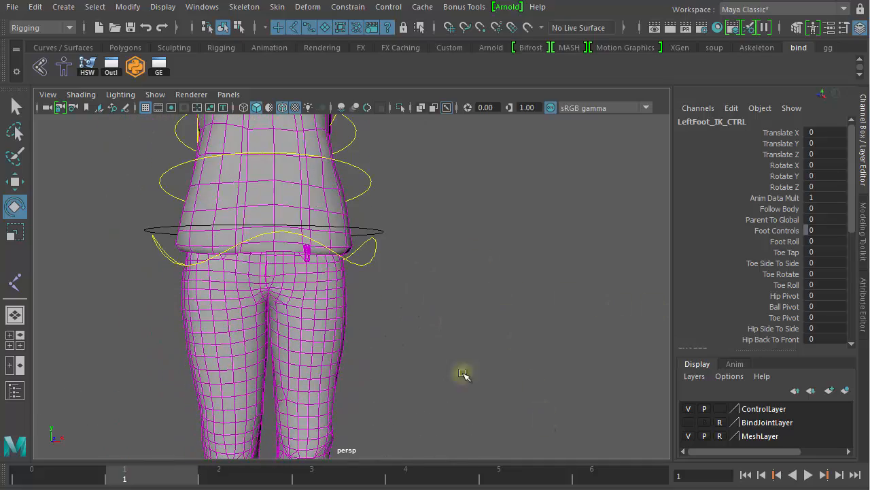
alt+right_drag(407, 345, 488, 338)
alt+middle_drag(486, 339, 516, 305)
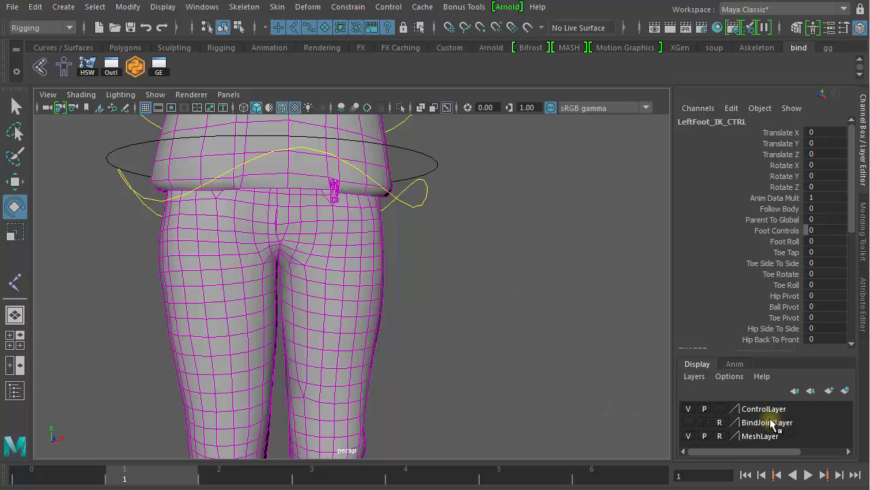
- Make the BindJointLayer joints visible and select the twist01_LeftUpLeg joint
click(690, 423)
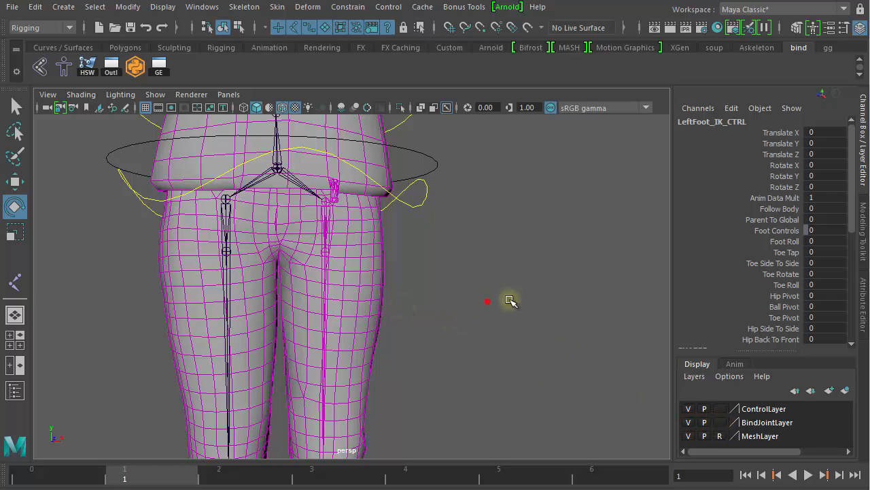
click(489, 301)
click(323, 253)
- Test-twist twist01_LeftUpLeg around Y, then undo it back to zero
scroll(491, 311, up, 5)
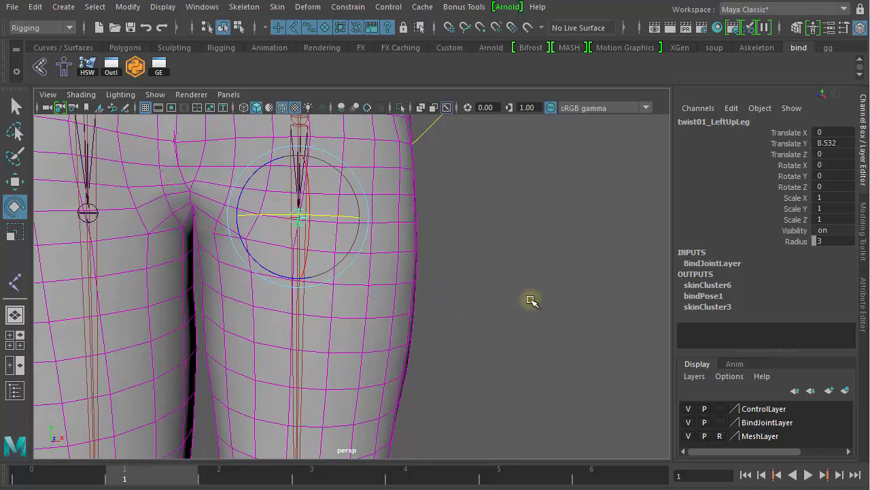
scroll(531, 301, down, 4)
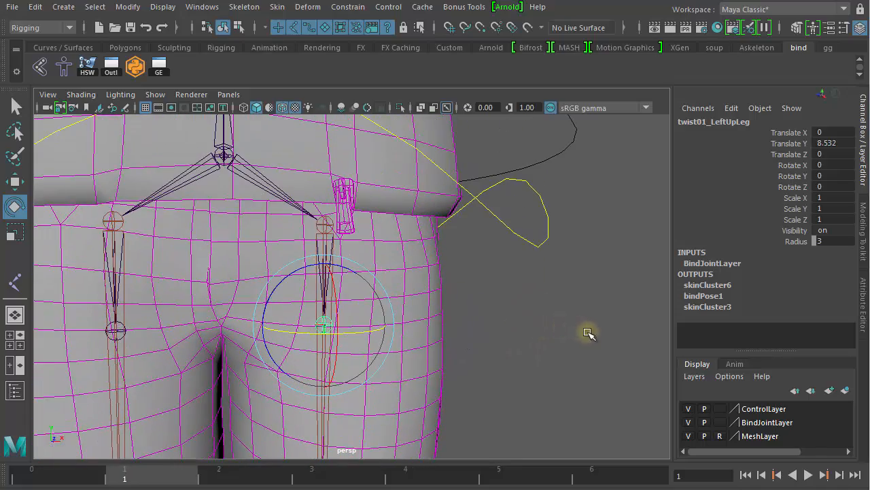
alt+right_drag(595, 333, 430, 311)
alt+right_drag(532, 313, 655, 316)
drag(334, 320, 363, 320)
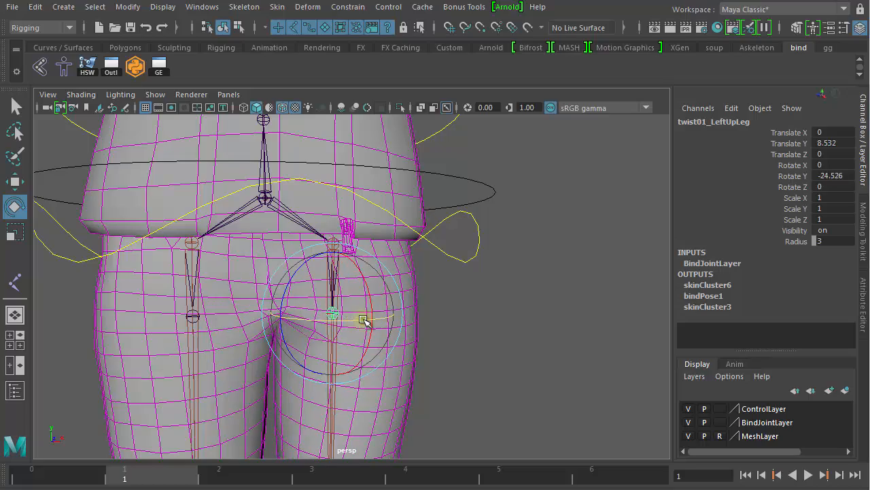
key(ctrl+z)
- Select twist01_LeftLeg and twist it to about 28 degrees Rotate Y
click(548, 334)
alt+right_drag(554, 346, 371, 322)
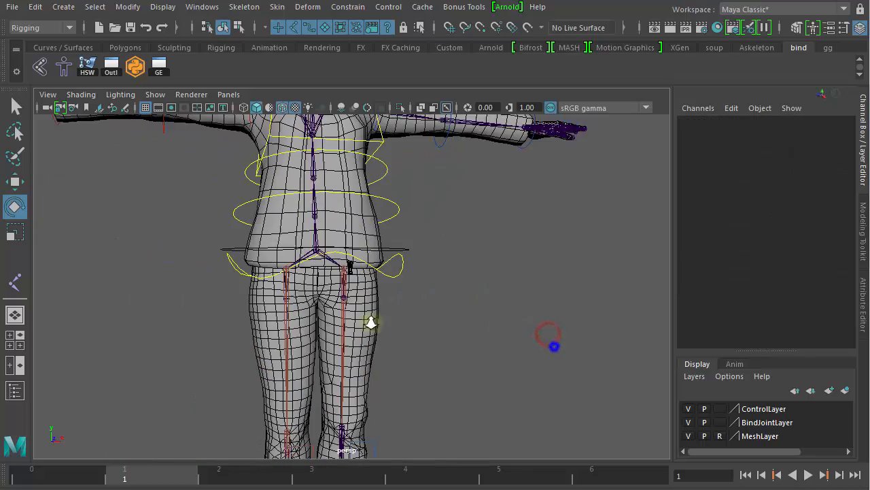
alt+middle_drag(418, 317, 375, 167)
alt+right_drag(314, 257, 598, 250)
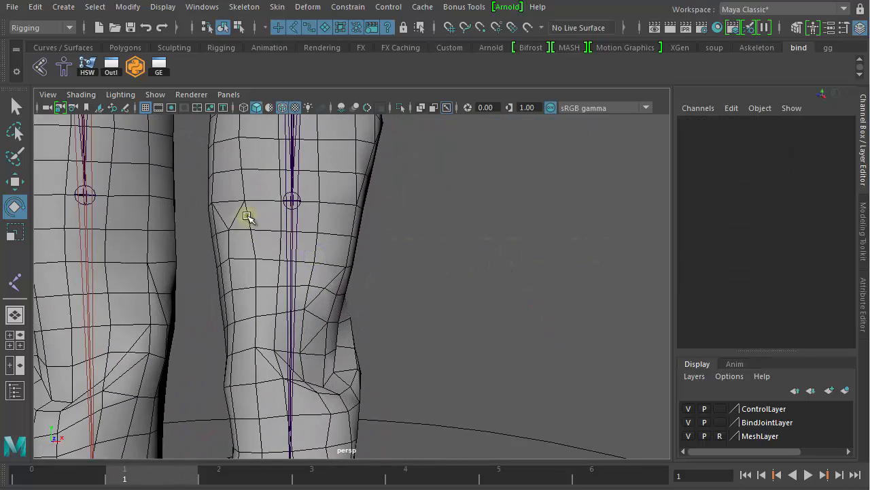
click(294, 202)
drag(349, 198, 312, 213)
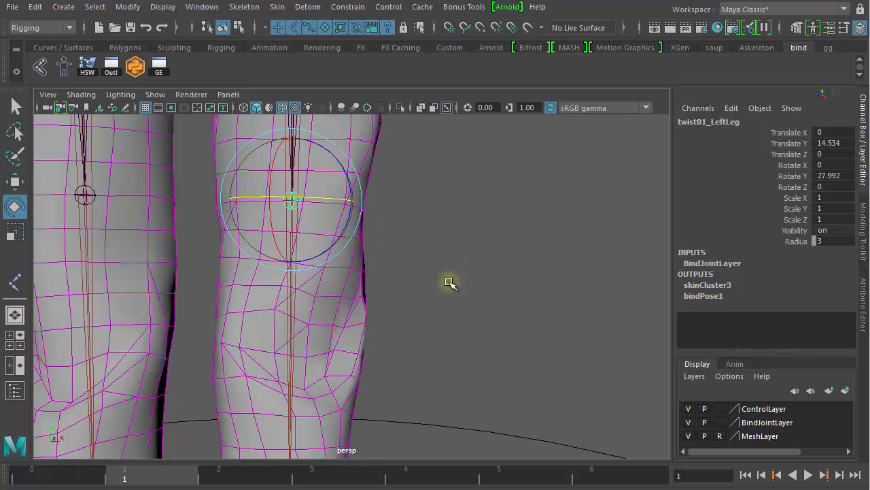